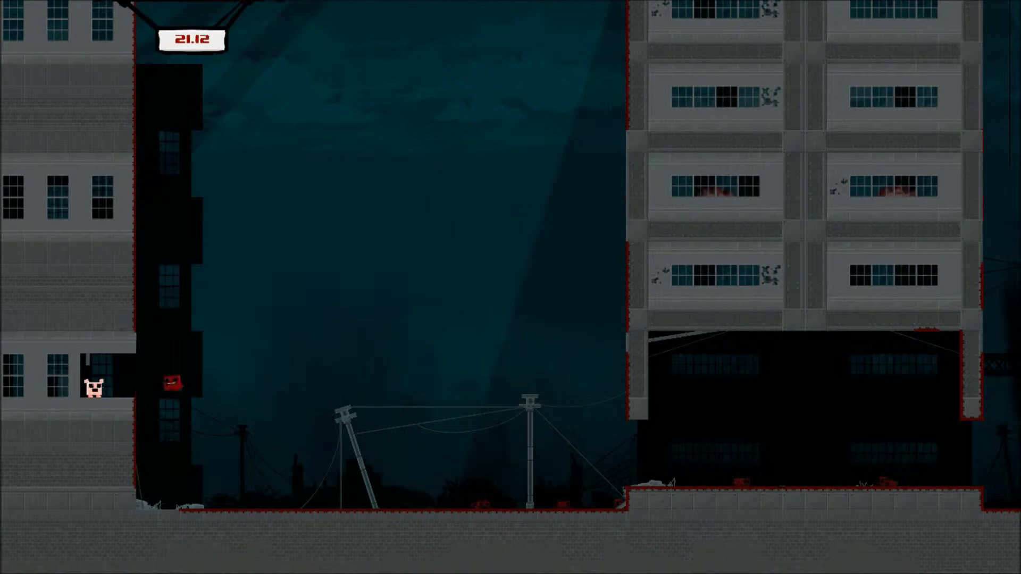
# Step: Dismiss the results screen and climb the cliff beside the sawblade overhang, then drop back
pyautogui.press('Return')
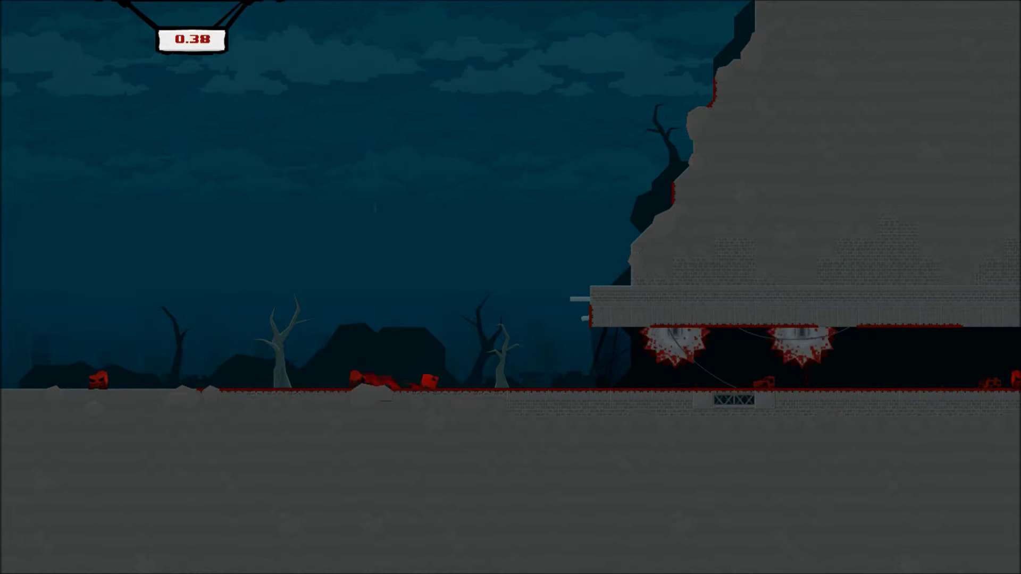
pyautogui.press('Right')
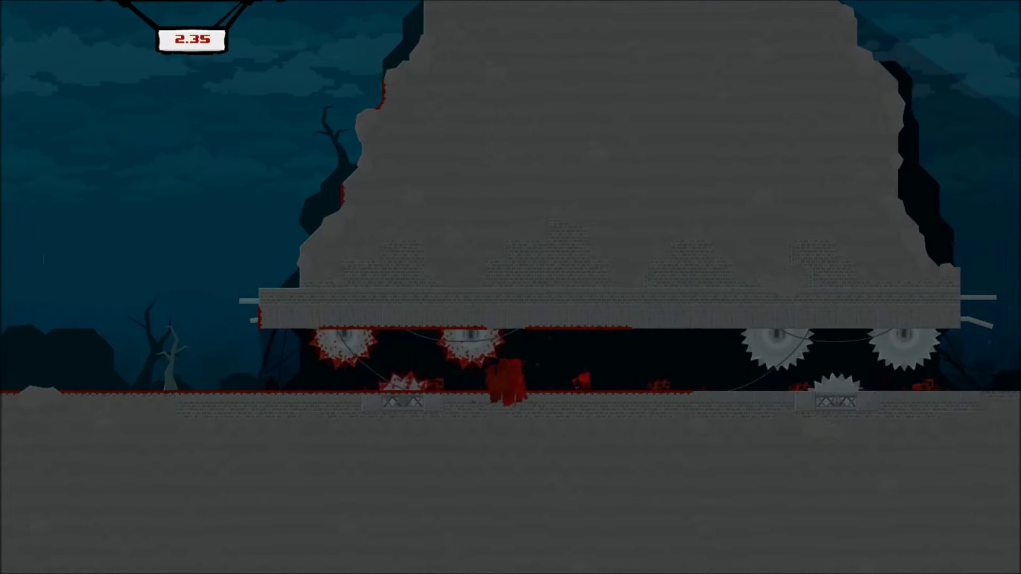
pyautogui.press('Right')
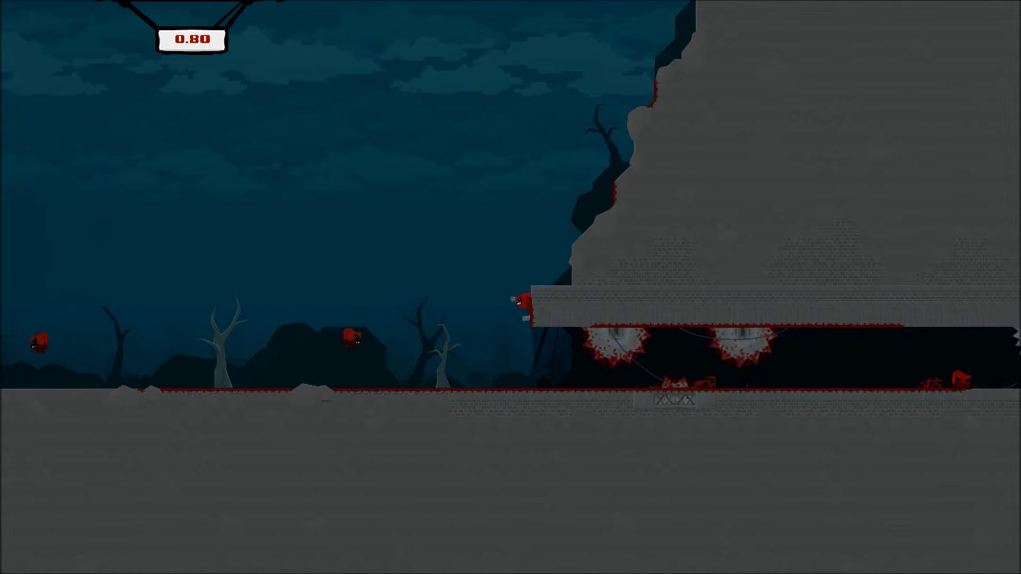
pyautogui.press('space')
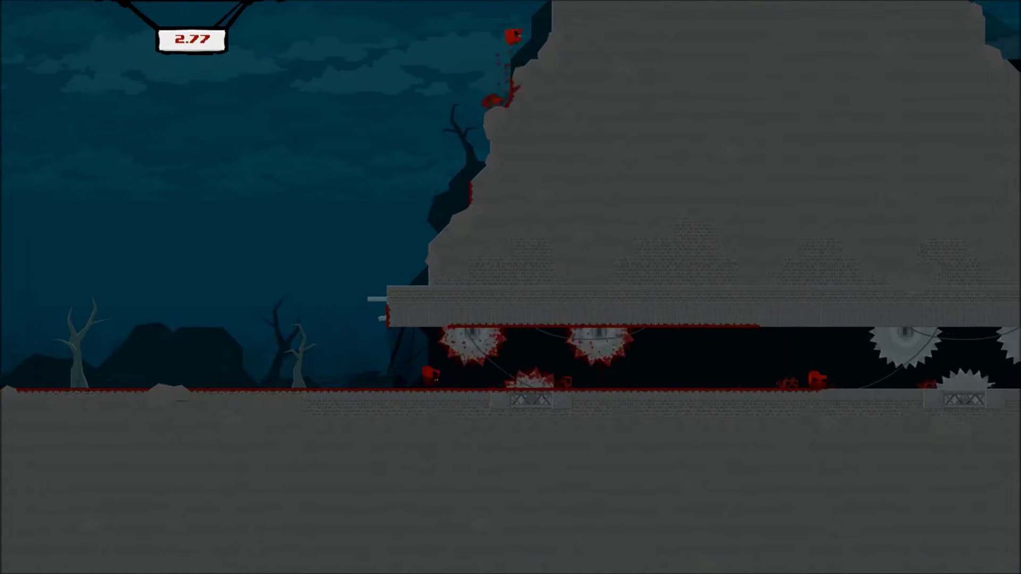
pyautogui.press('space')
pyautogui.press('Left')
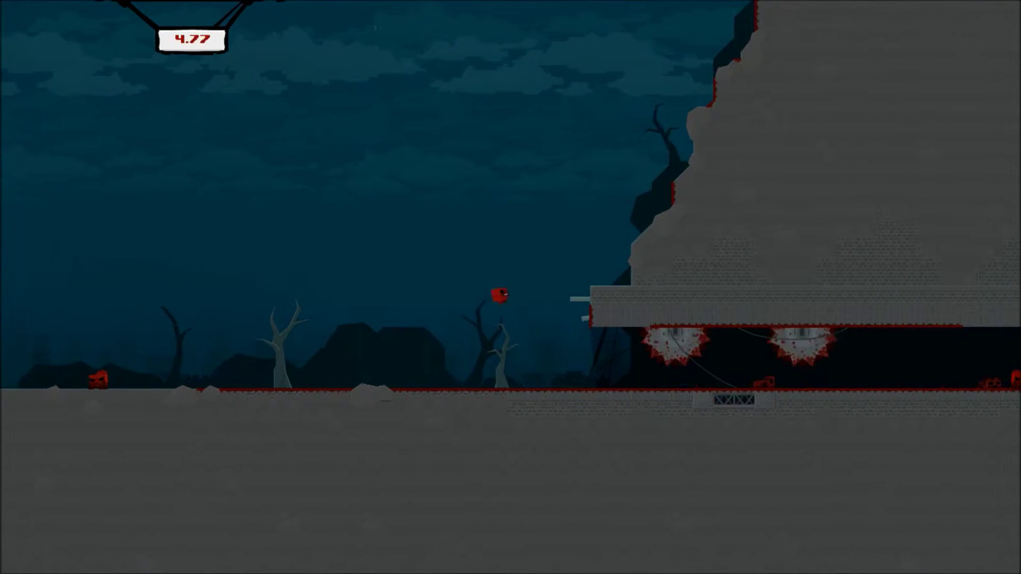
pyautogui.press('Right')
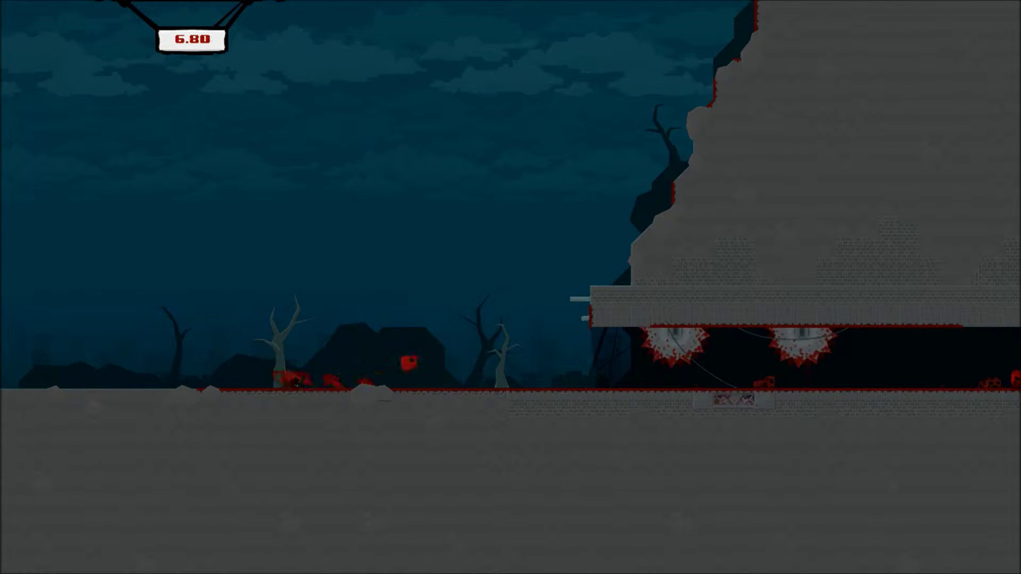
pyautogui.press('Right')
pyautogui.press('space')
pyautogui.press('space')
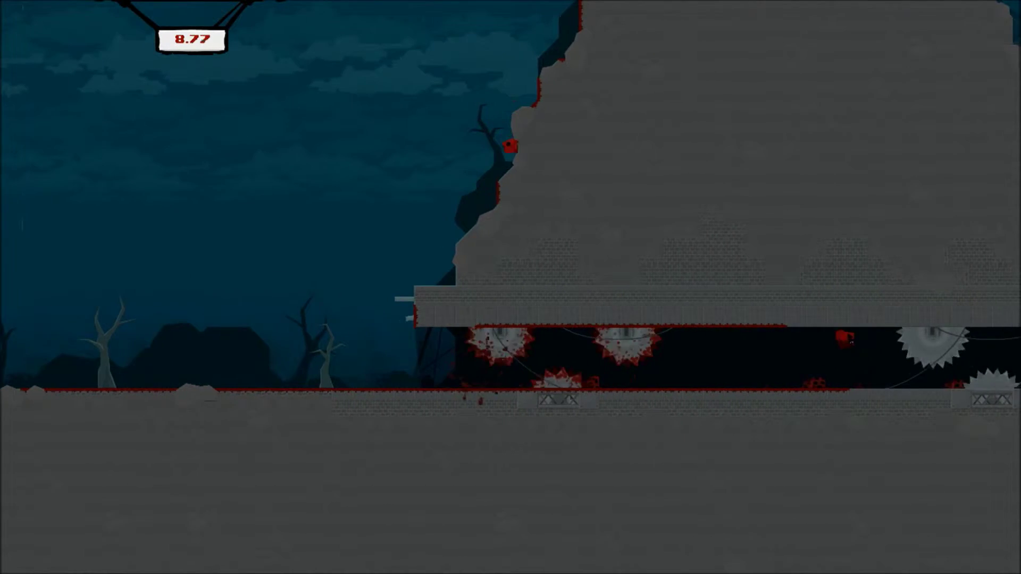
pyautogui.press('space')
pyautogui.press('Left')
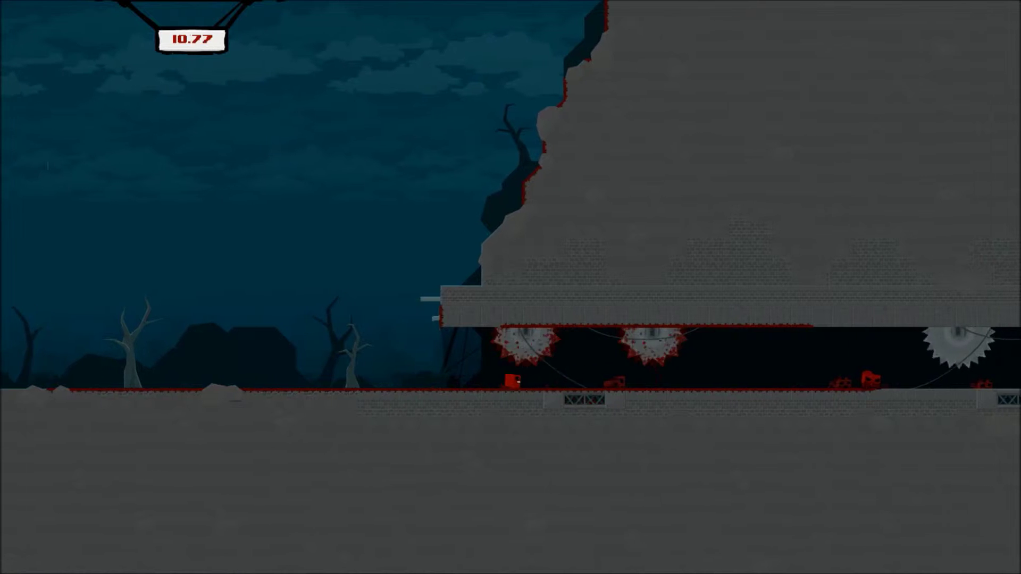
# Step: Run under the spinning saws, back out, and wall-jump off the cliff to the left
pyautogui.press('Right')
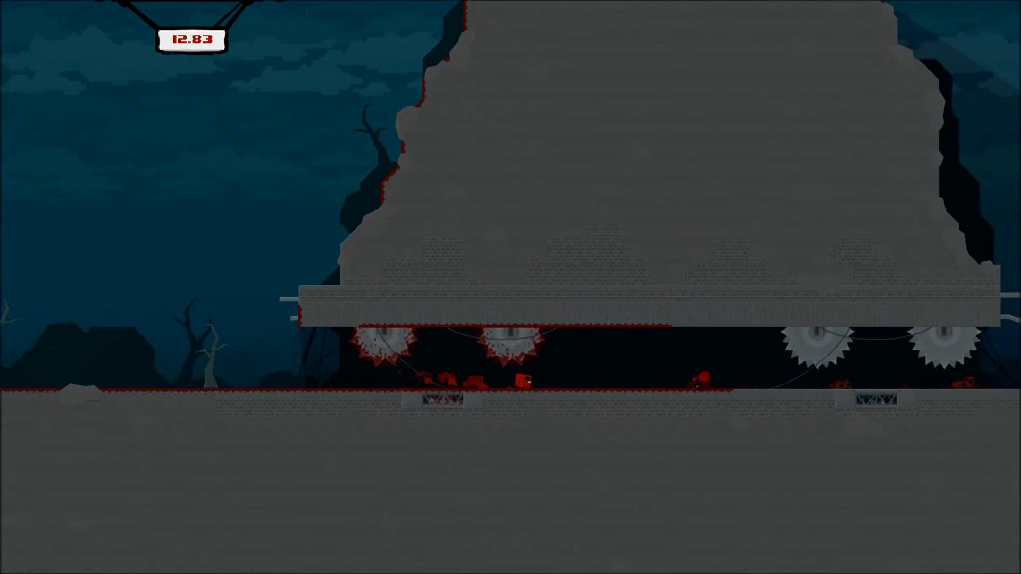
pyautogui.press('Left')
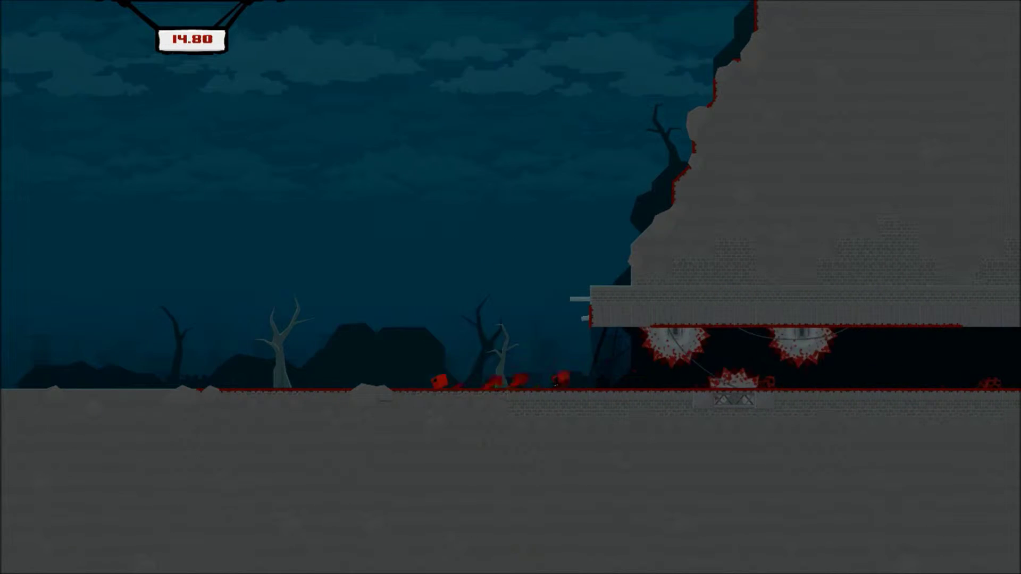
pyautogui.press('Right')
pyautogui.press('space')
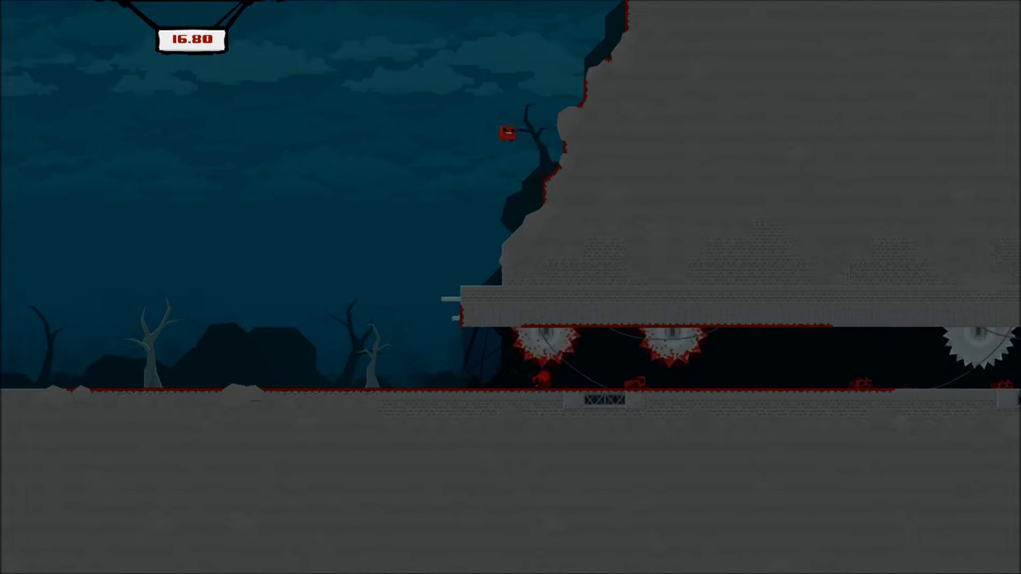
pyautogui.press('space')
pyautogui.press('Left')
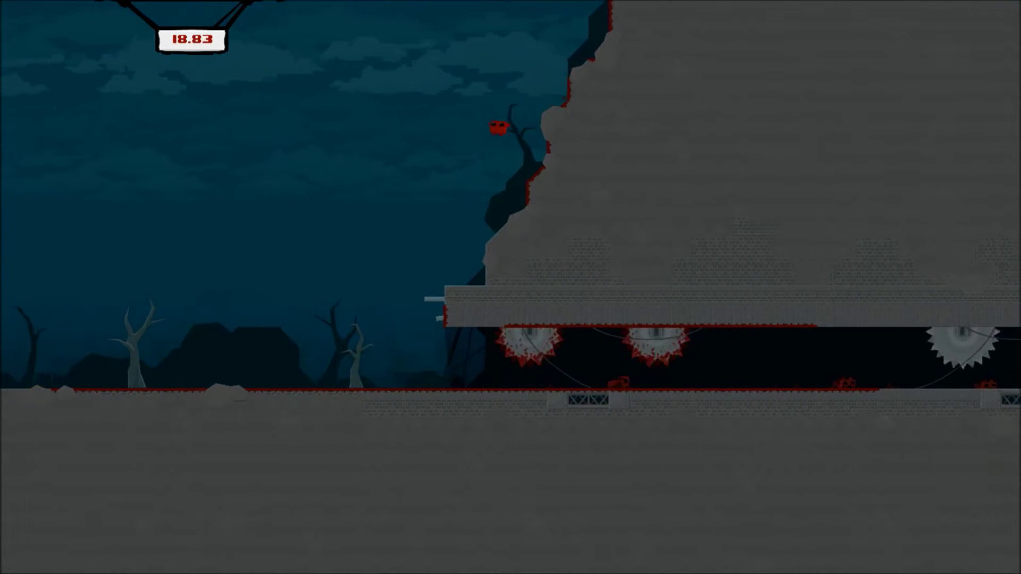
# Step: Run beneath the saw blades to the saw-arm machine and jump the gap toward the building
pyautogui.press('Right')
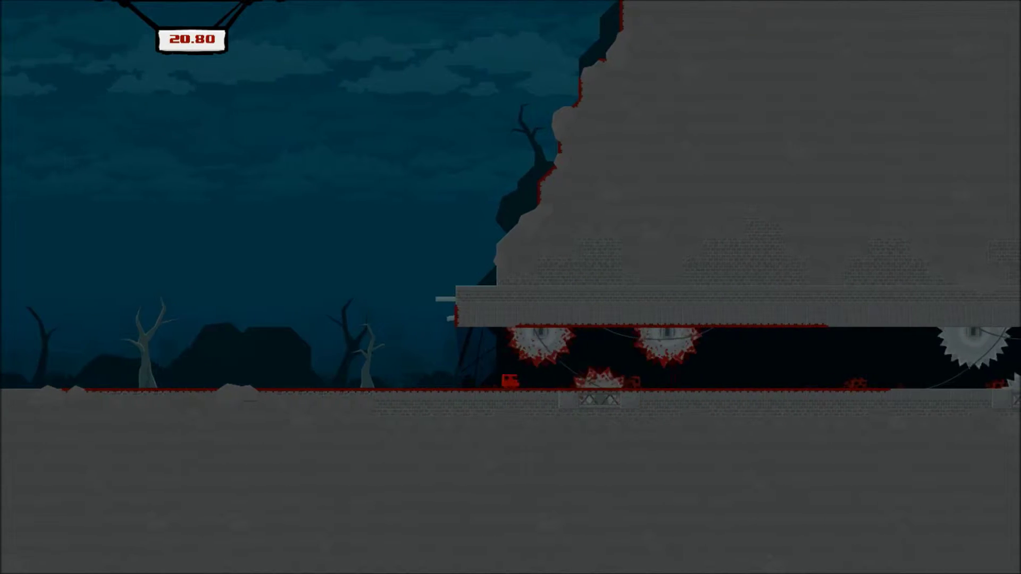
pyautogui.press('Right')
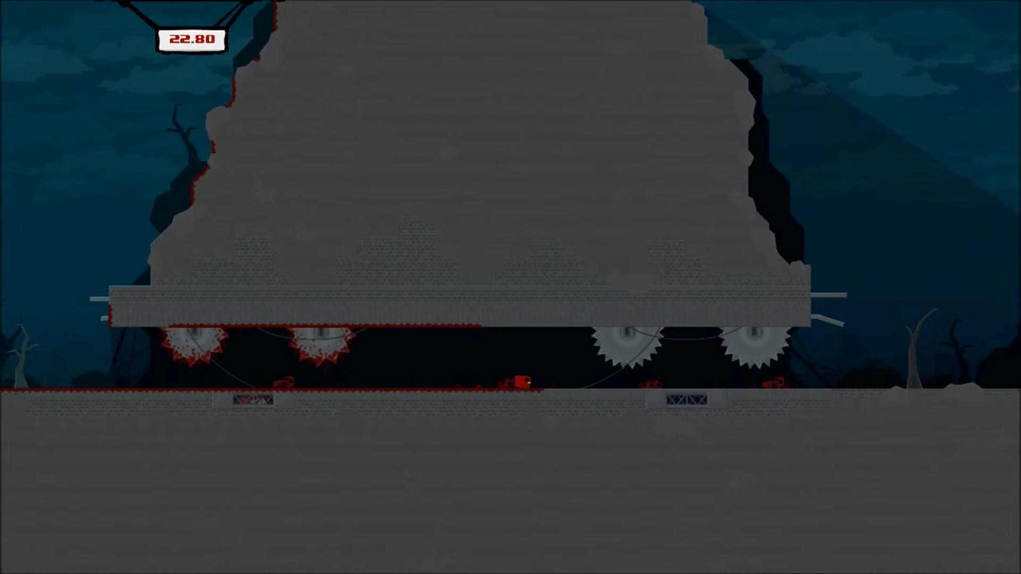
pyautogui.press('Right')
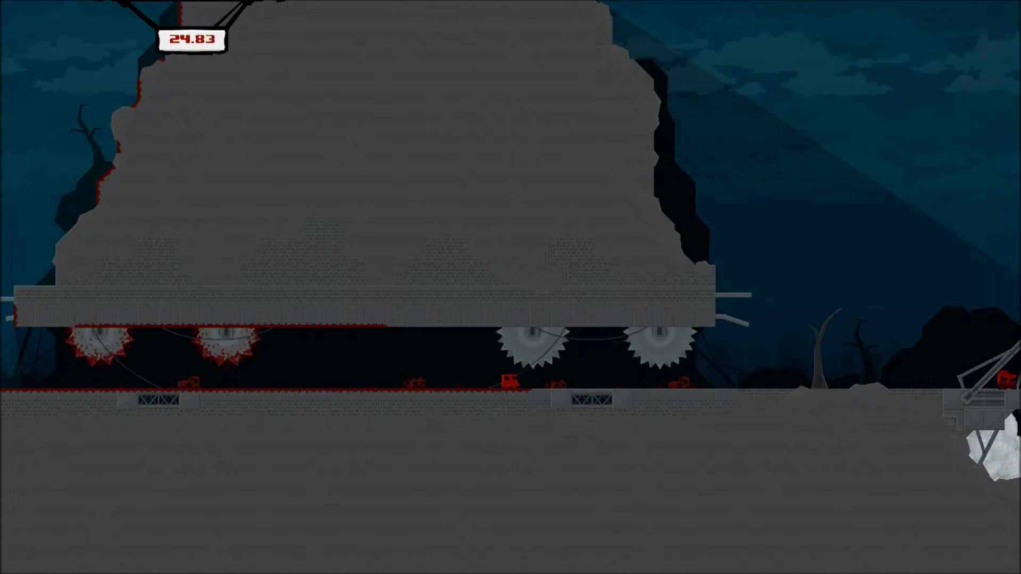
pyautogui.press('Right')
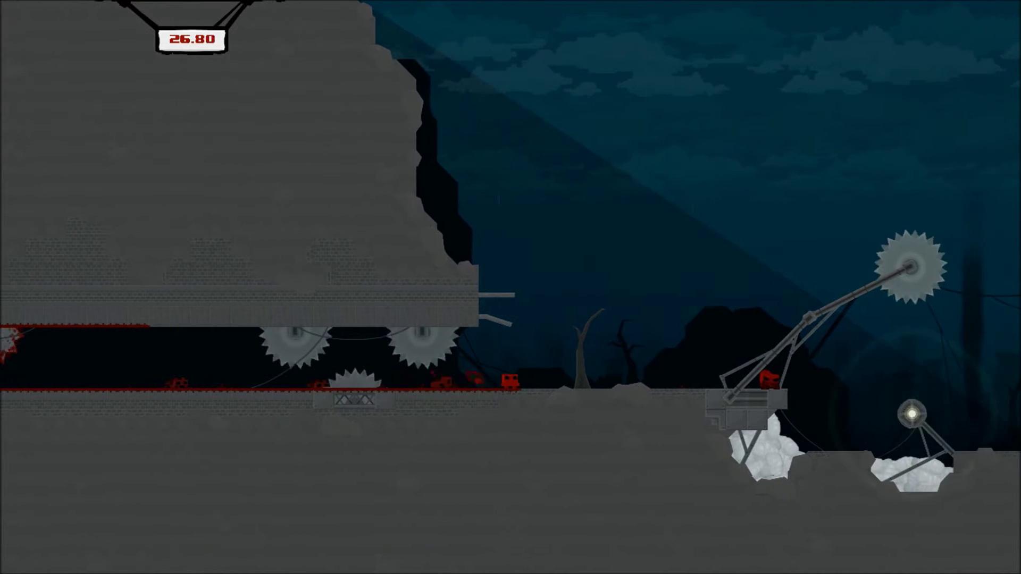
pyautogui.press('Left')
pyautogui.press('space')
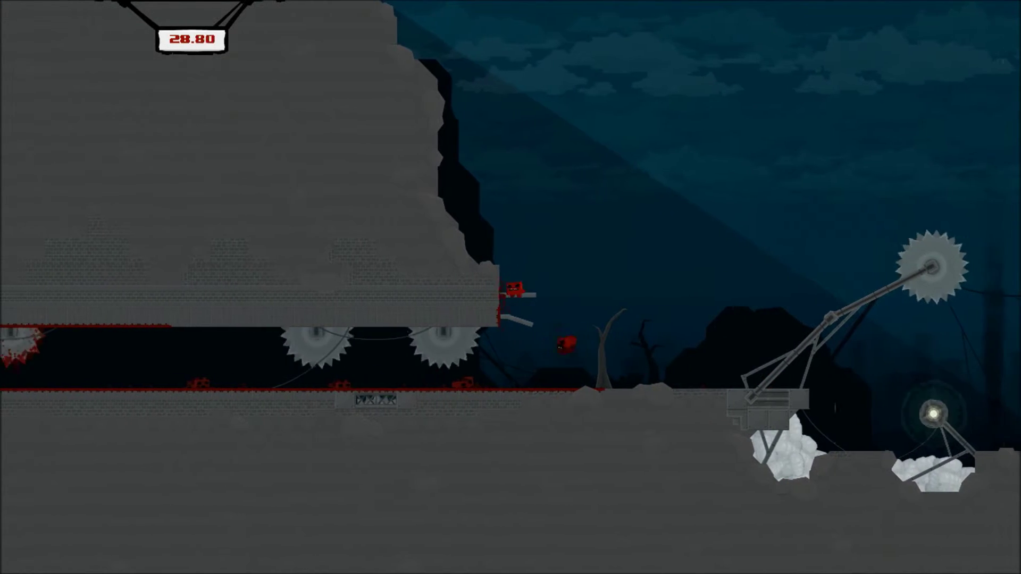
pyautogui.press('Right')
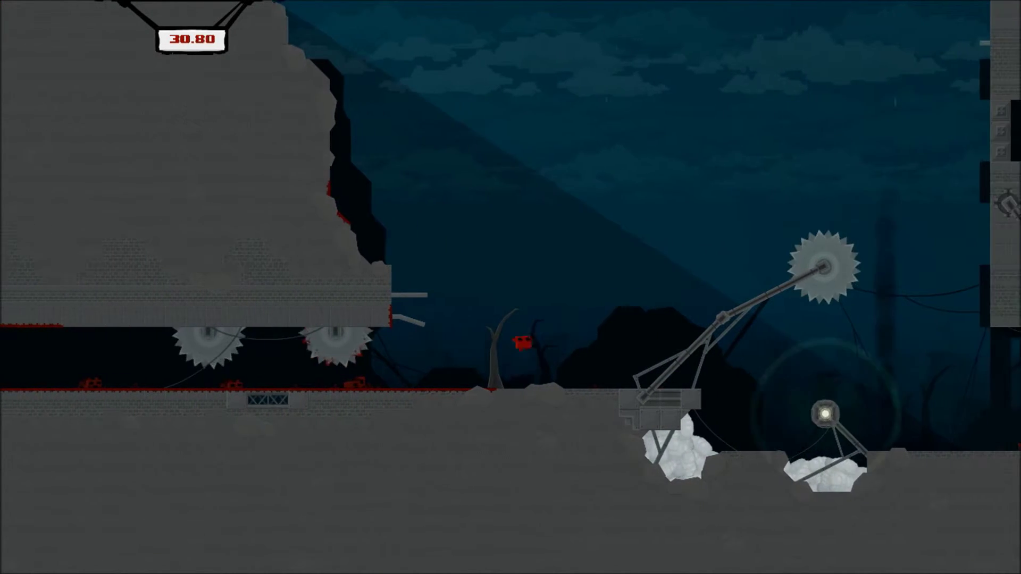
pyautogui.press('Right')
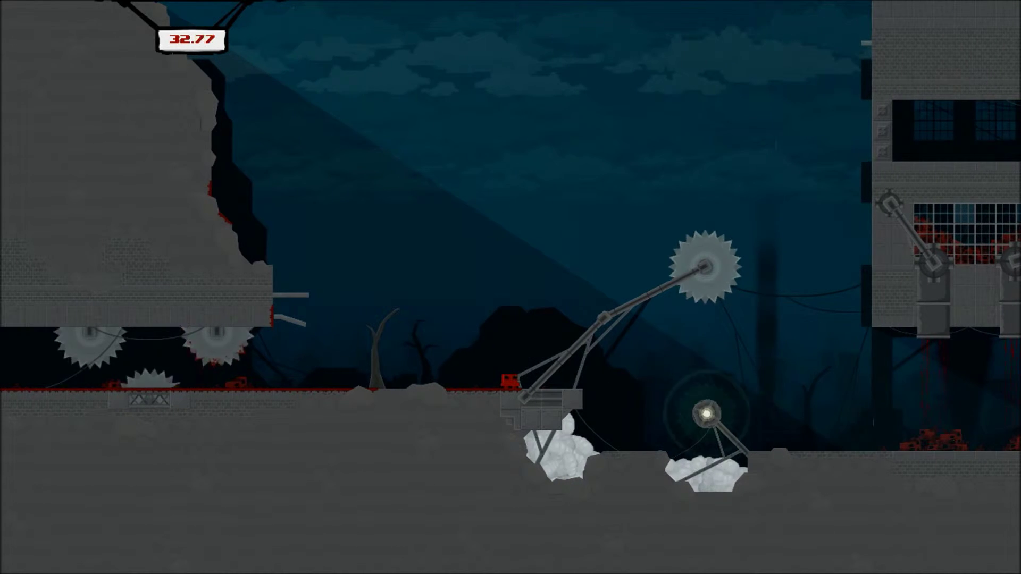
pyautogui.press('Right')
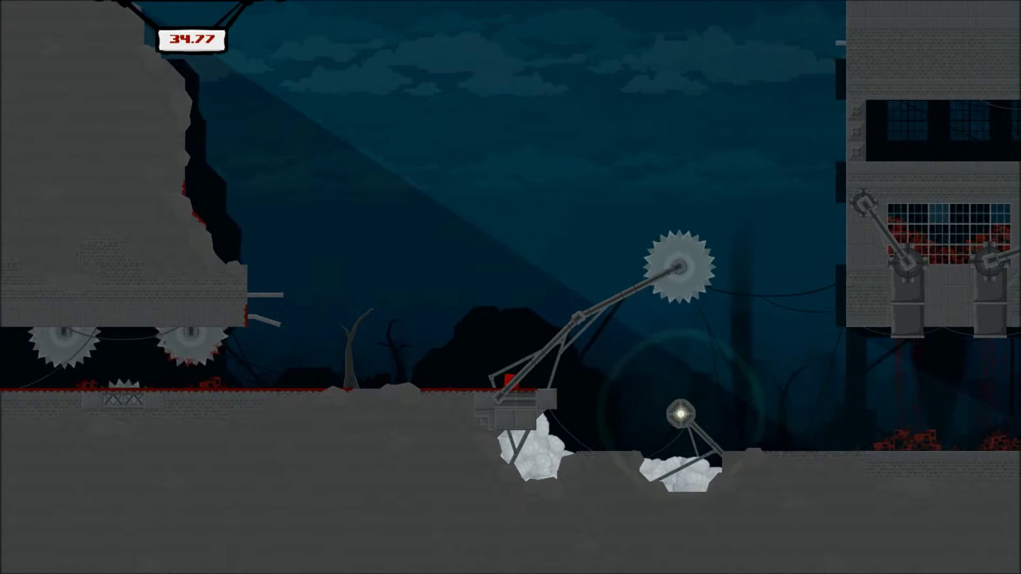
pyautogui.press('space')
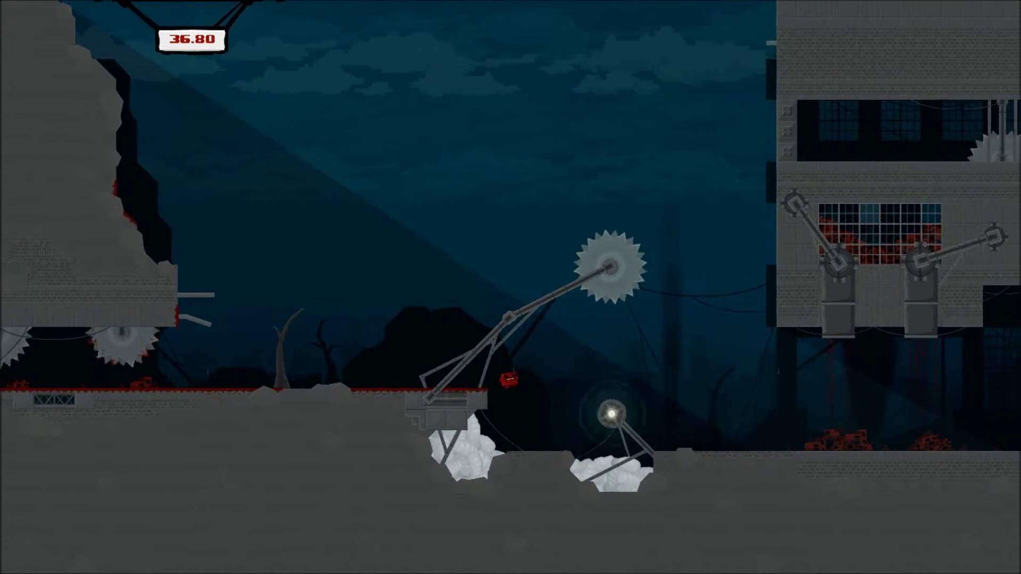
pyautogui.press('space')
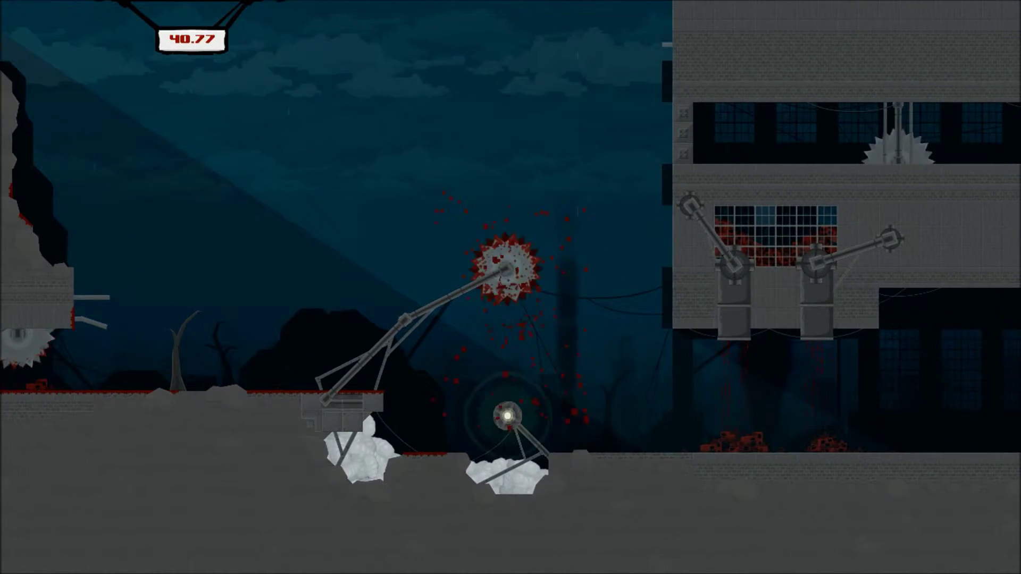
# Step: After respawning, jump up the cliff face, cling high on the wall, and leap back down
pyautogui.press('space')
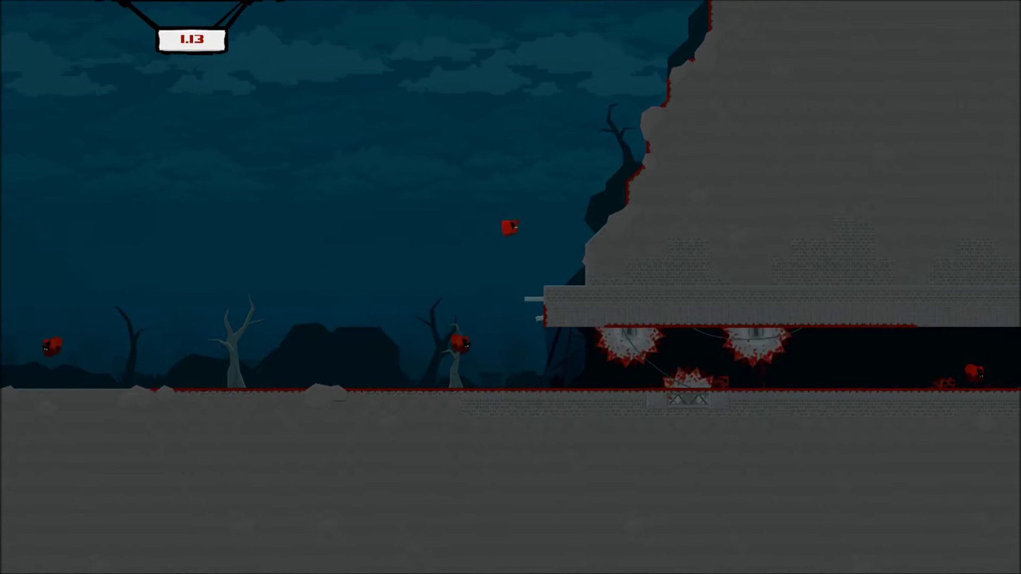
pyautogui.press('space')
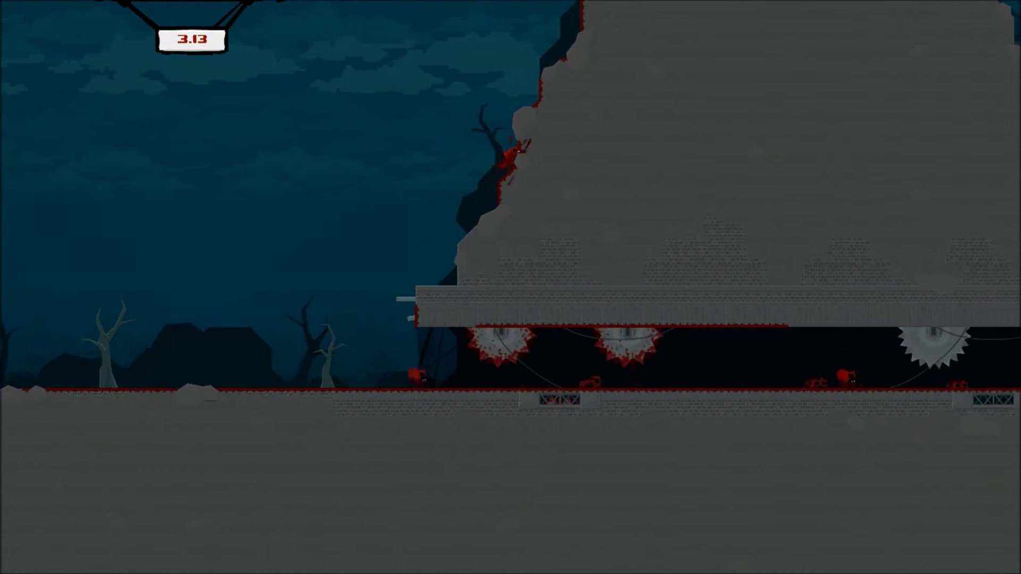
pyautogui.press('space')
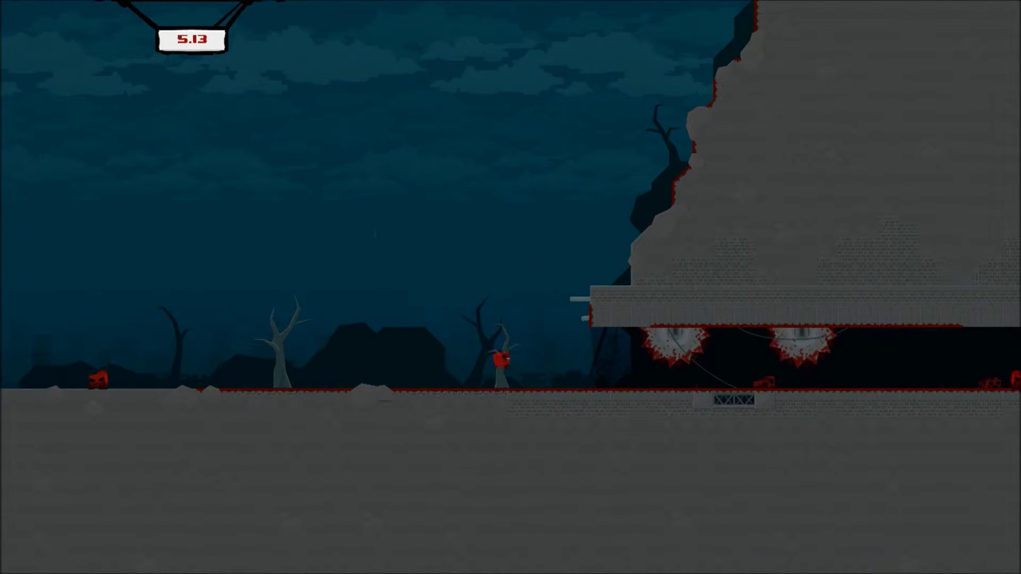
pyautogui.press('Left')
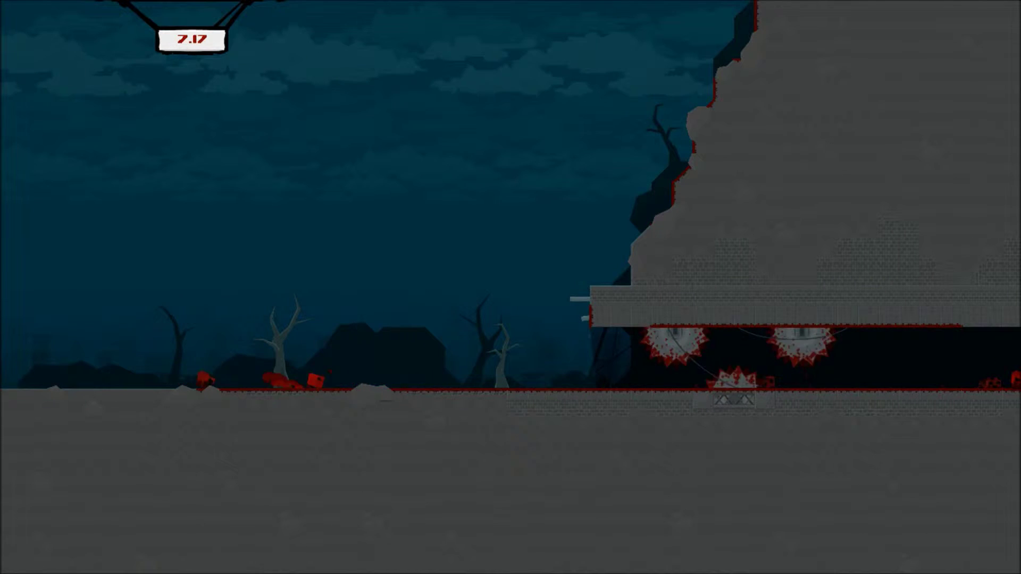
pyautogui.press('space')
pyautogui.press('Right')
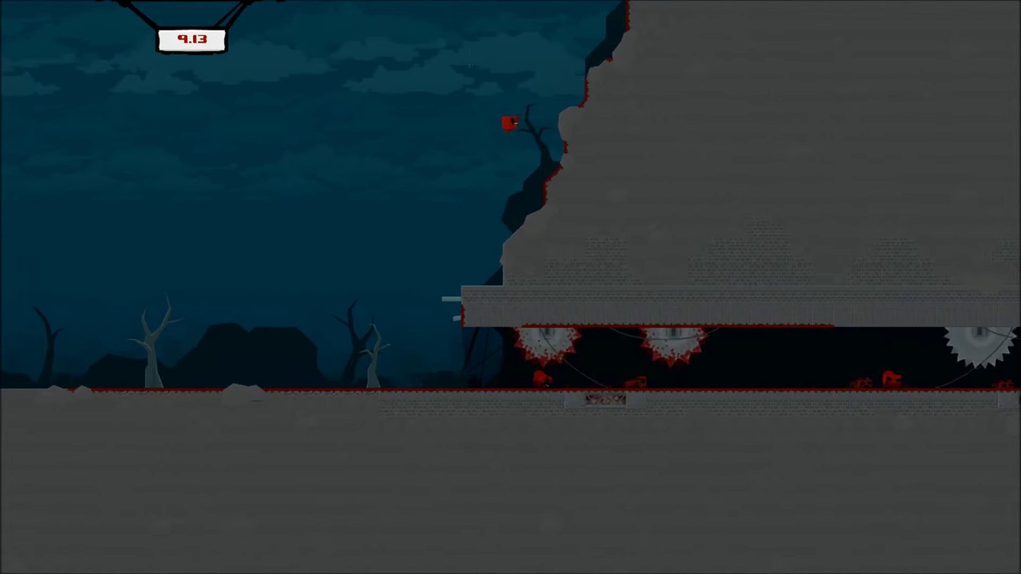
pyautogui.press('space')
pyautogui.press('Right')
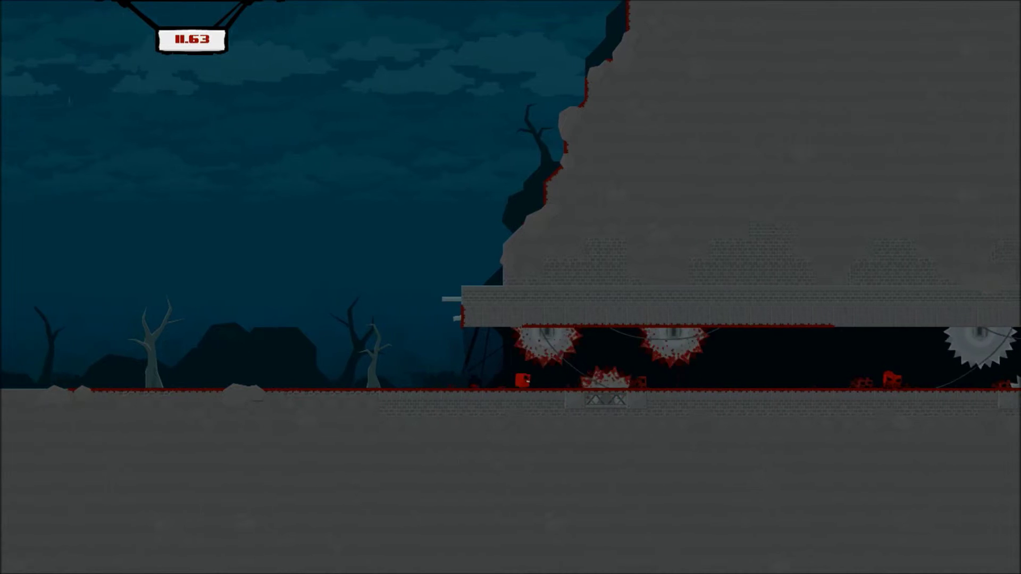
# Step: Run under the overhang, double back to latch onto the cliff wall, and drop
pyautogui.press('Right')
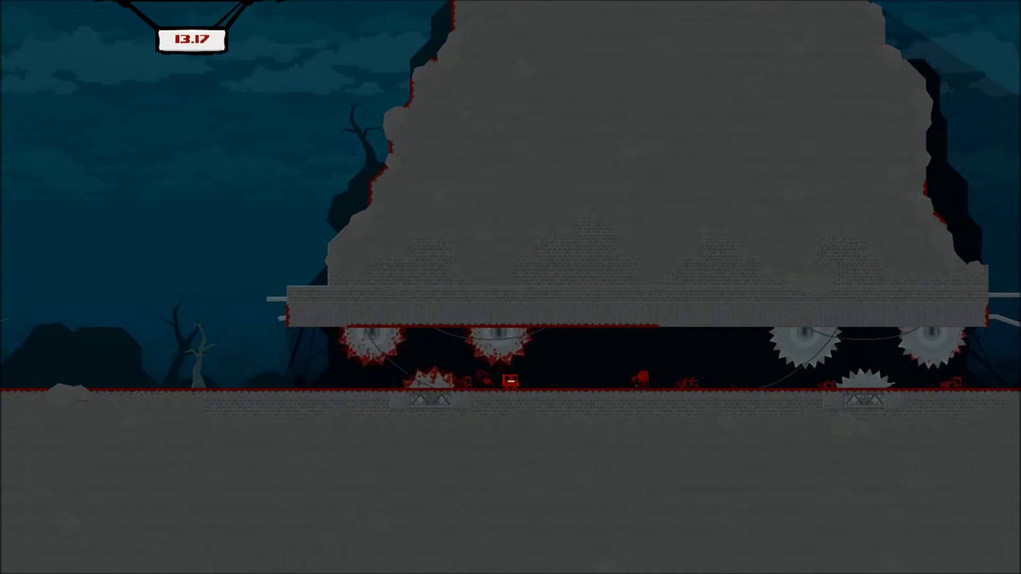
pyautogui.press('Left')
pyautogui.press('space')
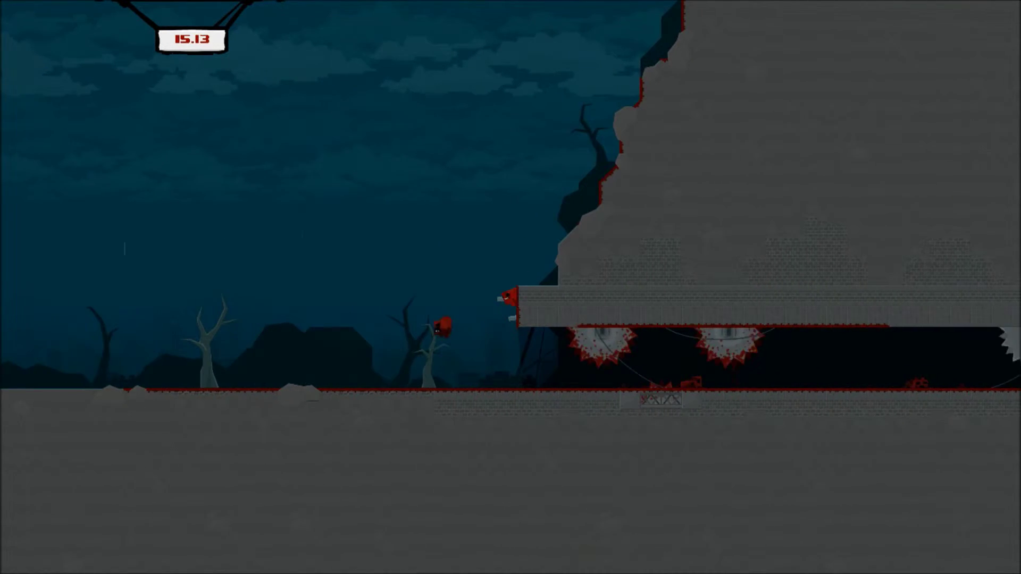
pyautogui.press('Right')
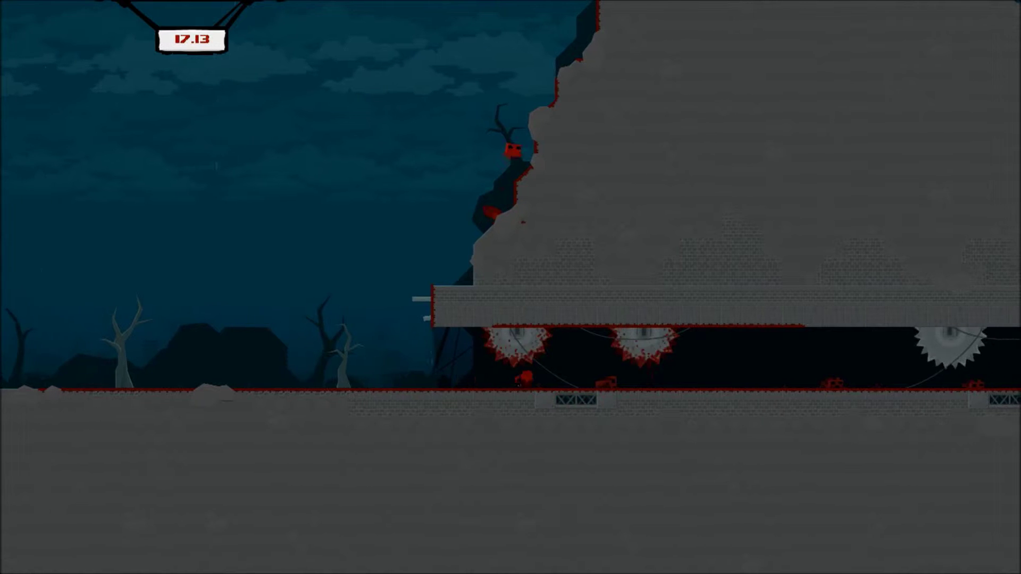
pyautogui.press('Right')
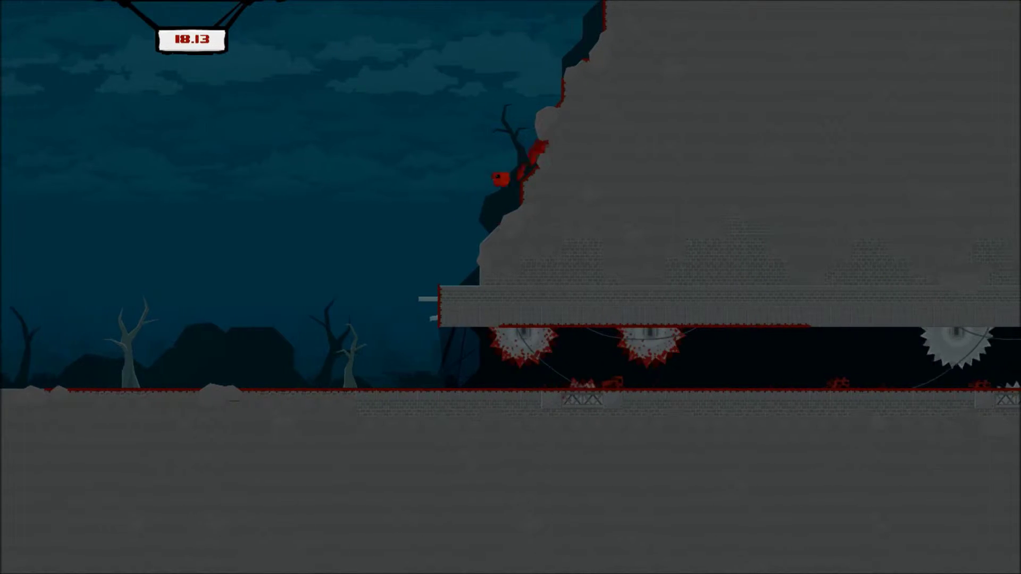
pyautogui.press('Left')
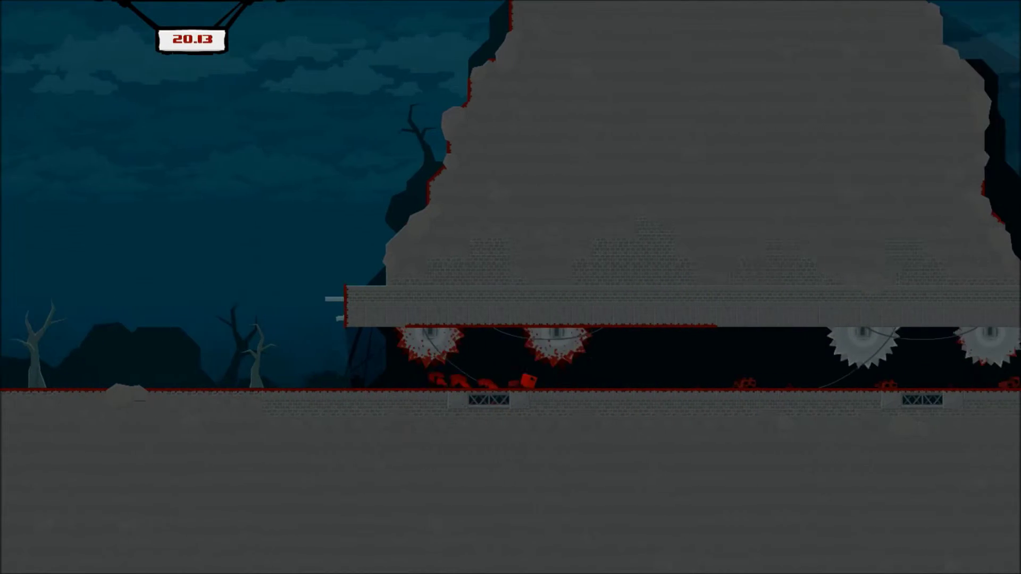
# Step: Run past the sawblades and wall-jump up the cliff face before coming down
pyautogui.press('Right')
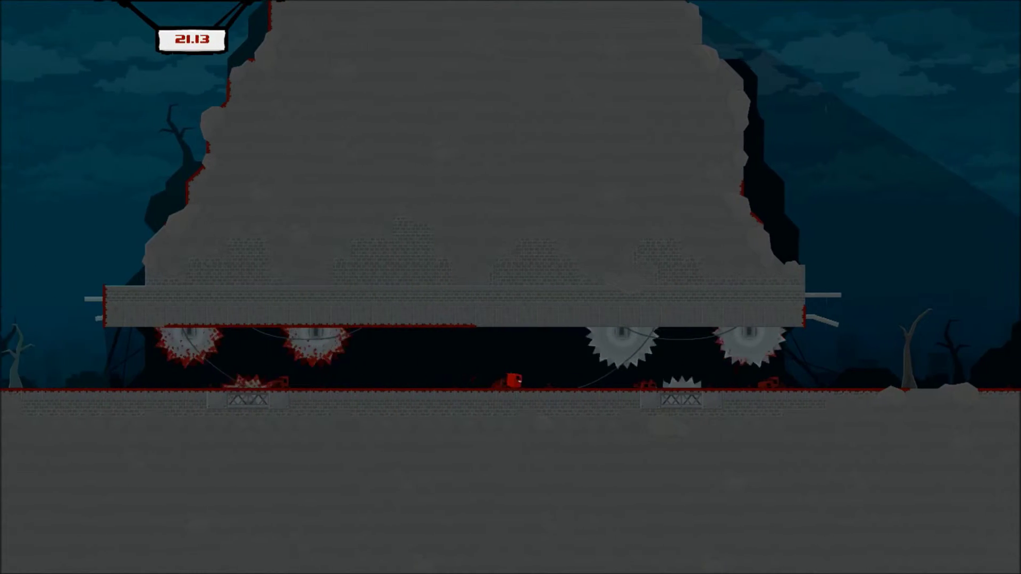
pyautogui.press('Right')
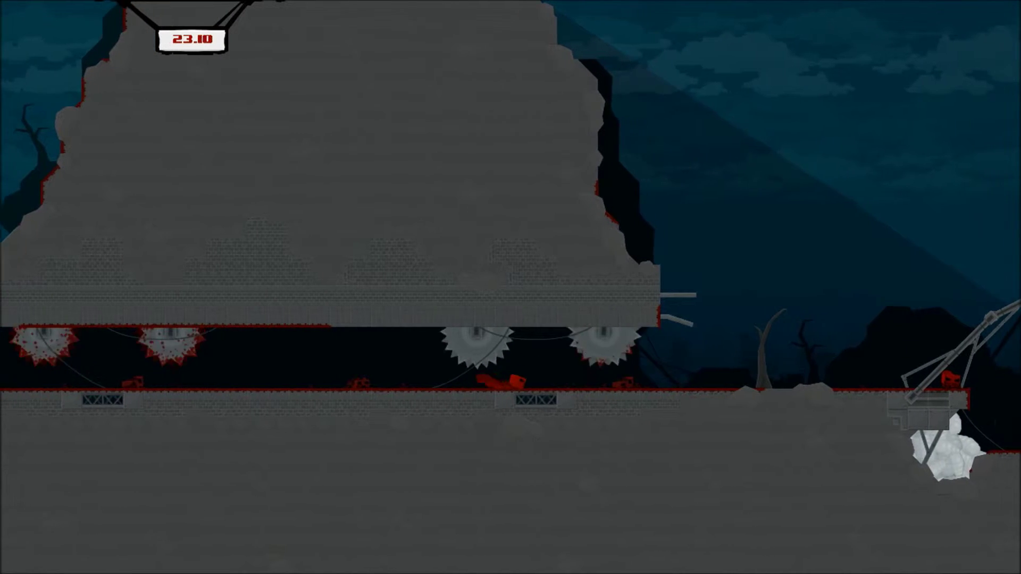
pyautogui.press('space')
pyautogui.press('Left')
pyautogui.press('space')
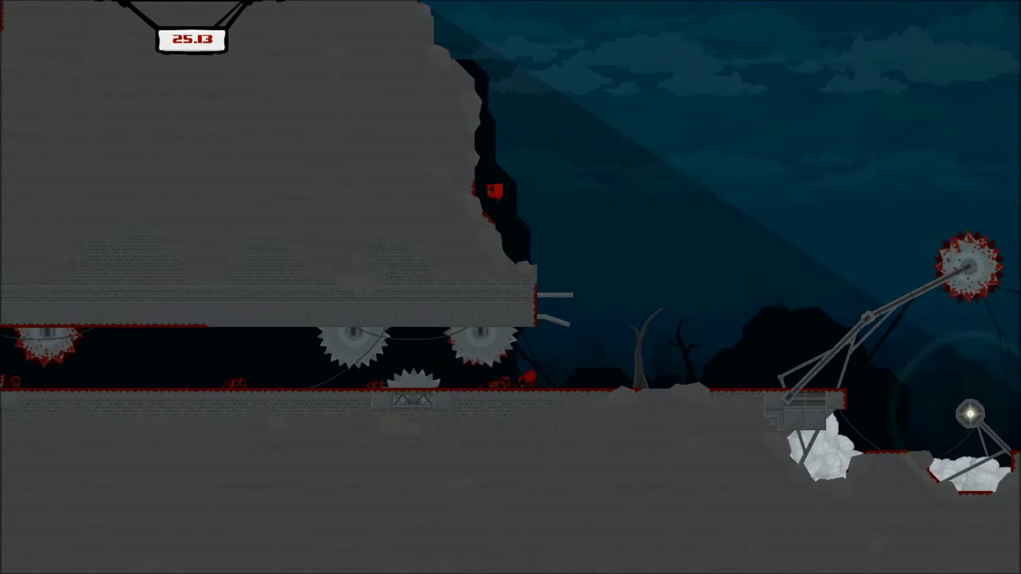
pyautogui.press('space')
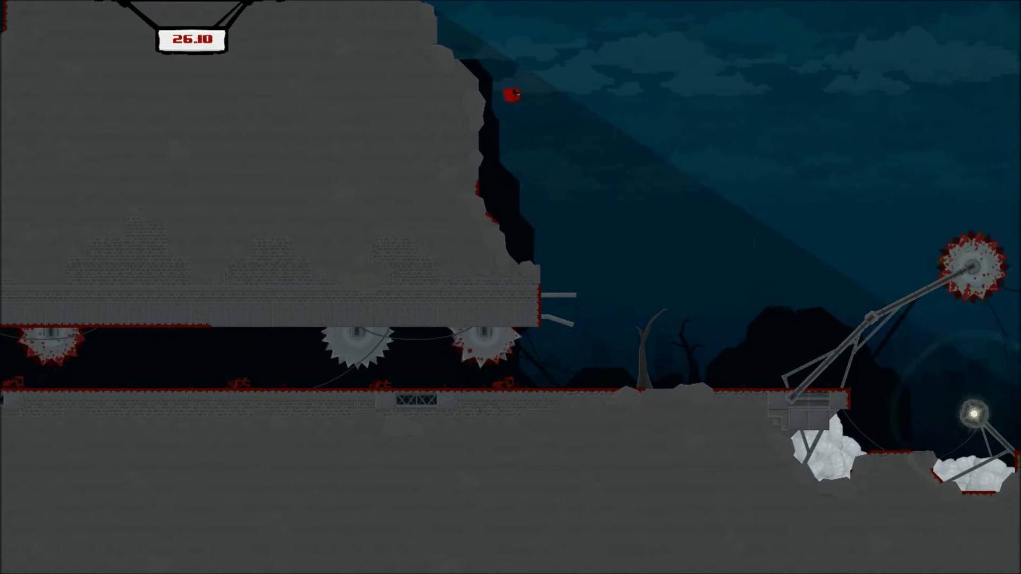
pyautogui.press('Right')
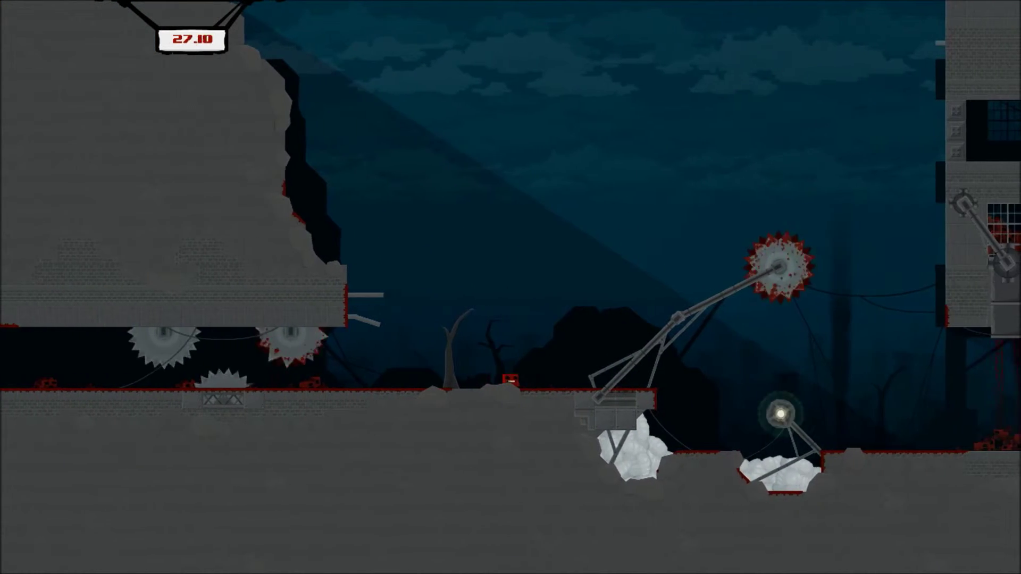
# Step: Move onto the ledge and wall-jump to the cliff top, then descend
pyautogui.press('Left')
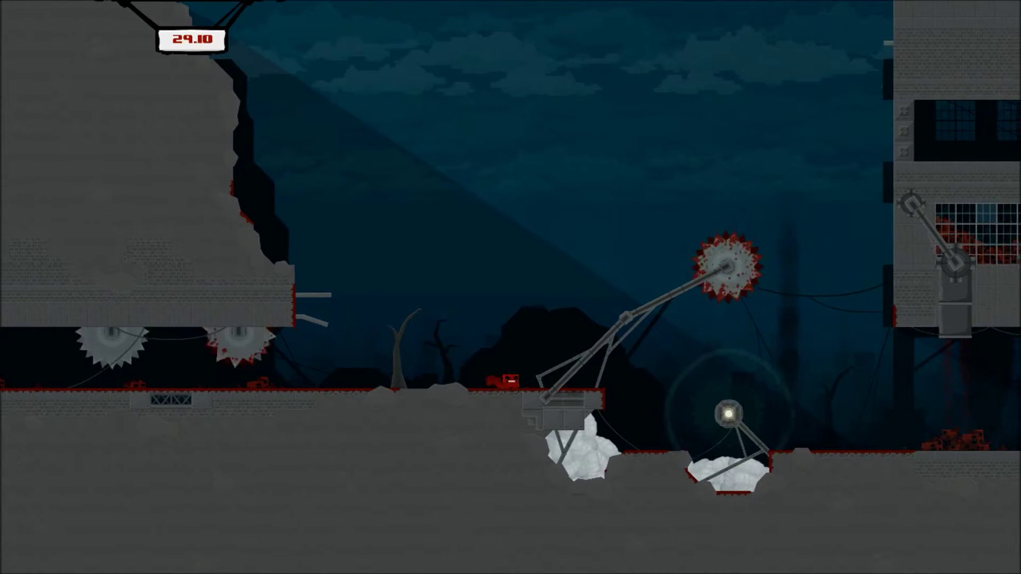
pyautogui.press('space')
pyautogui.press('space')
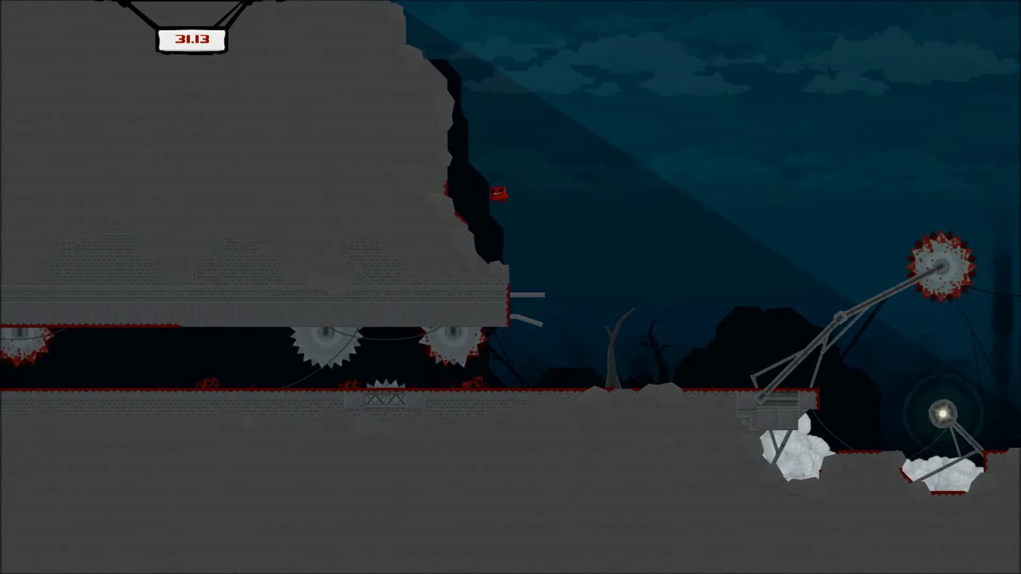
pyautogui.press('space')
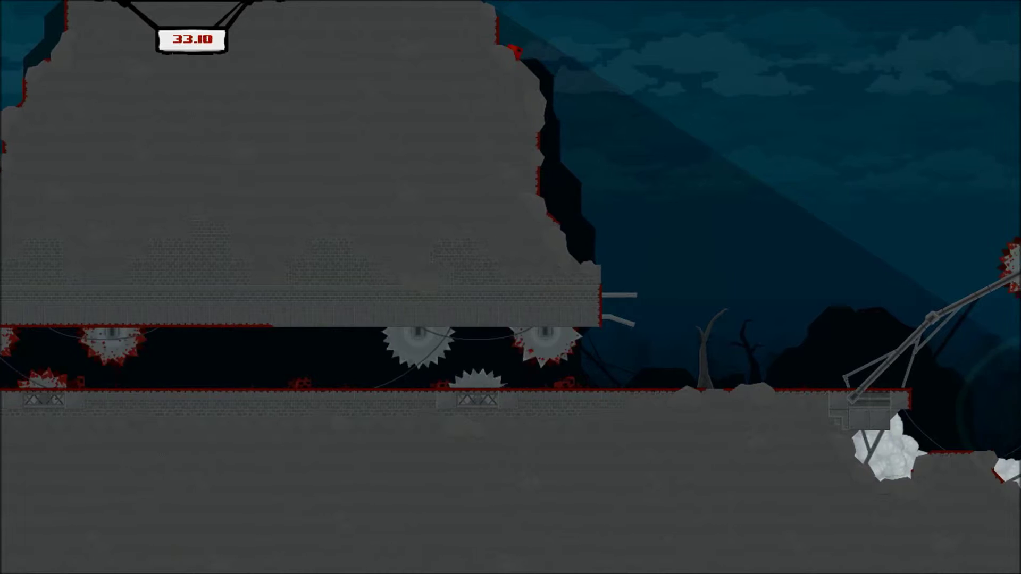
pyautogui.press('Right')
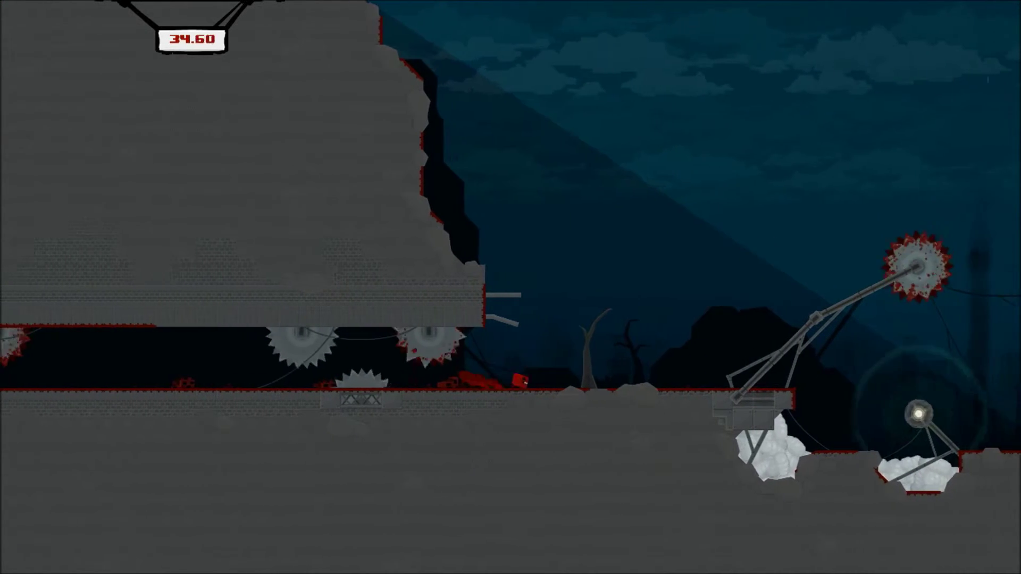
pyautogui.press('space')
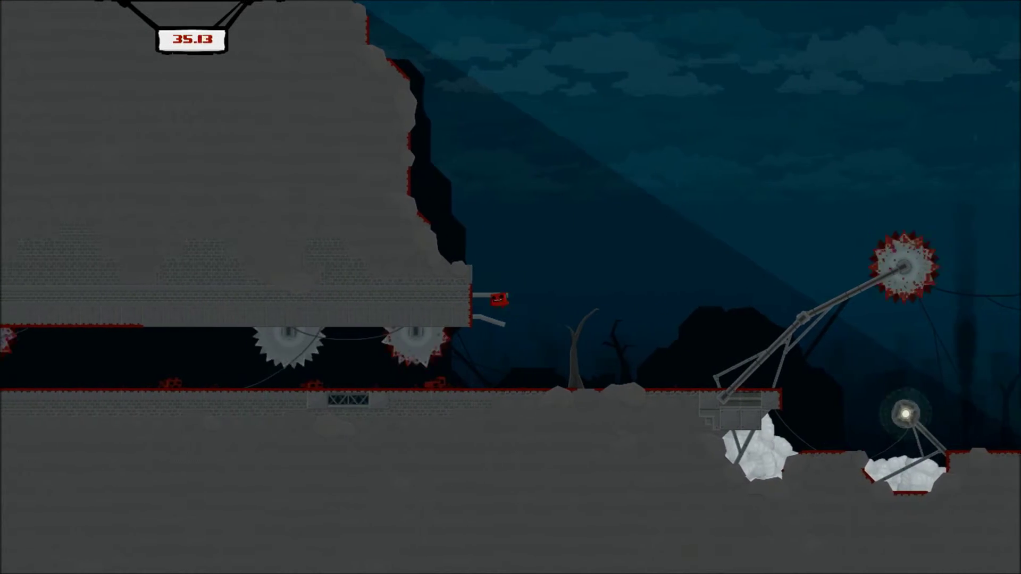
# Step: Jump toward the building ledge and wall-jump up its left wall, then fall
pyautogui.press('Right')
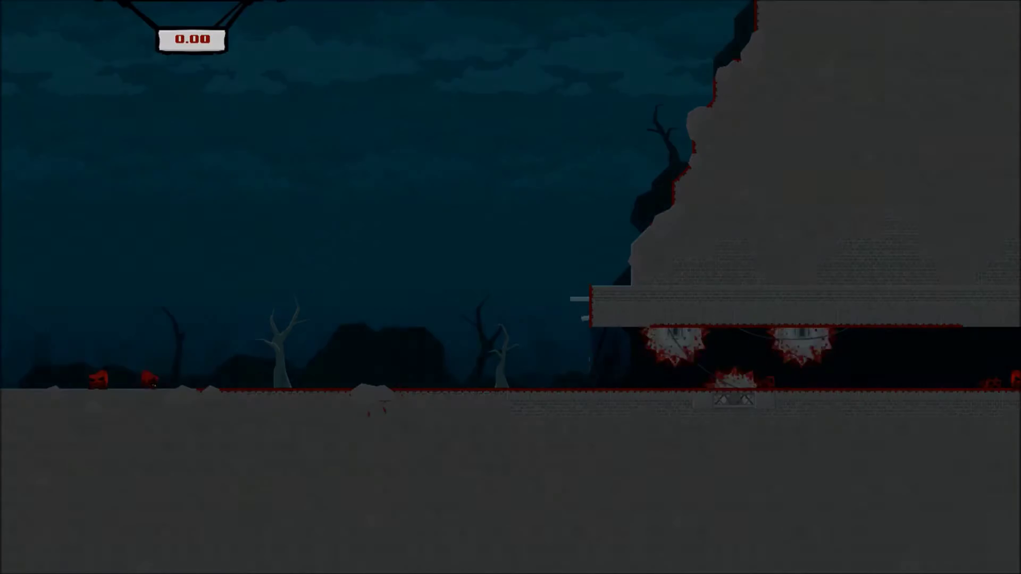
pyautogui.press('Right')
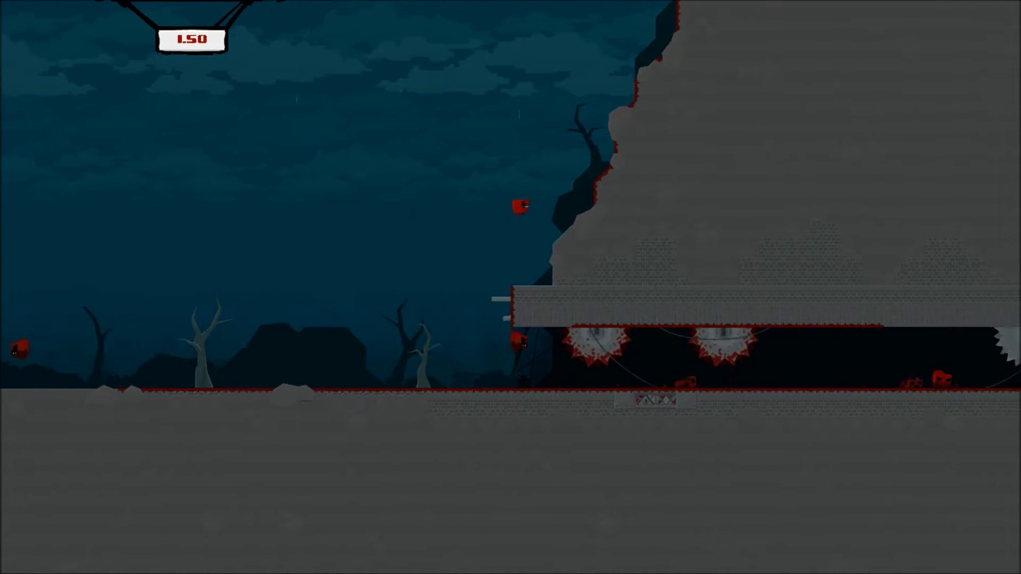
pyautogui.press('space')
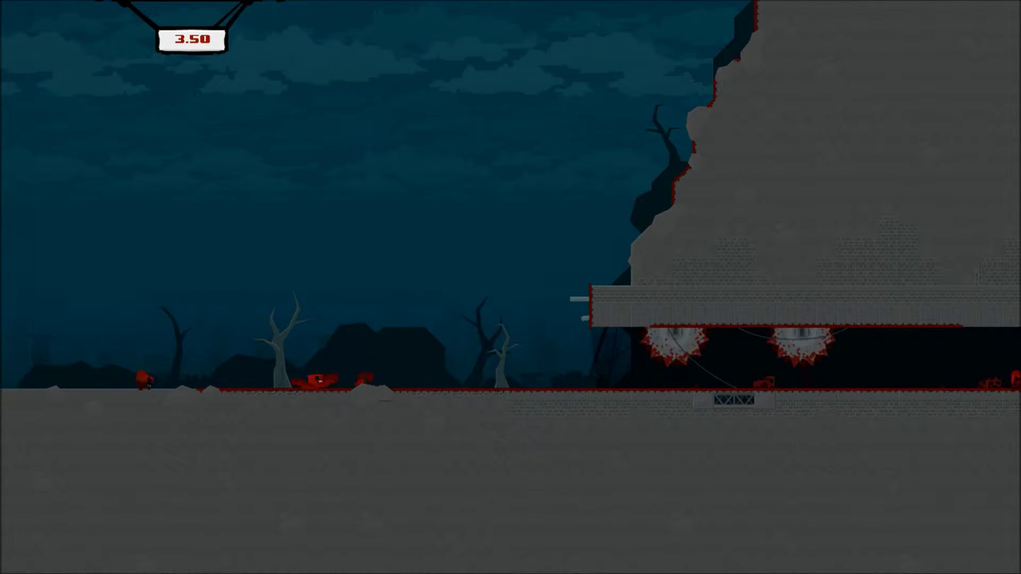
pyautogui.press('Right')
pyautogui.press('space')
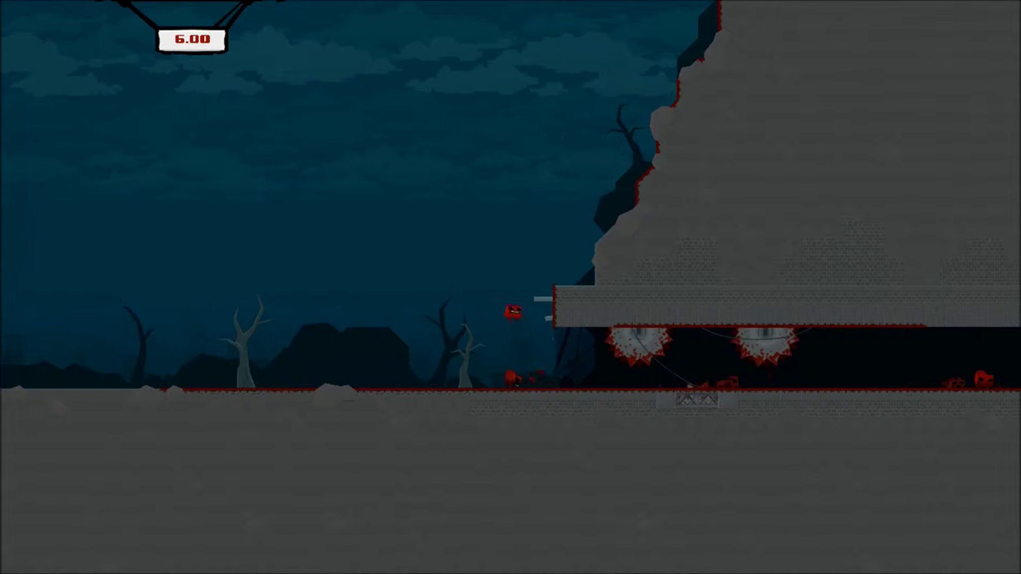
pyautogui.press('Right')
pyautogui.press('space')
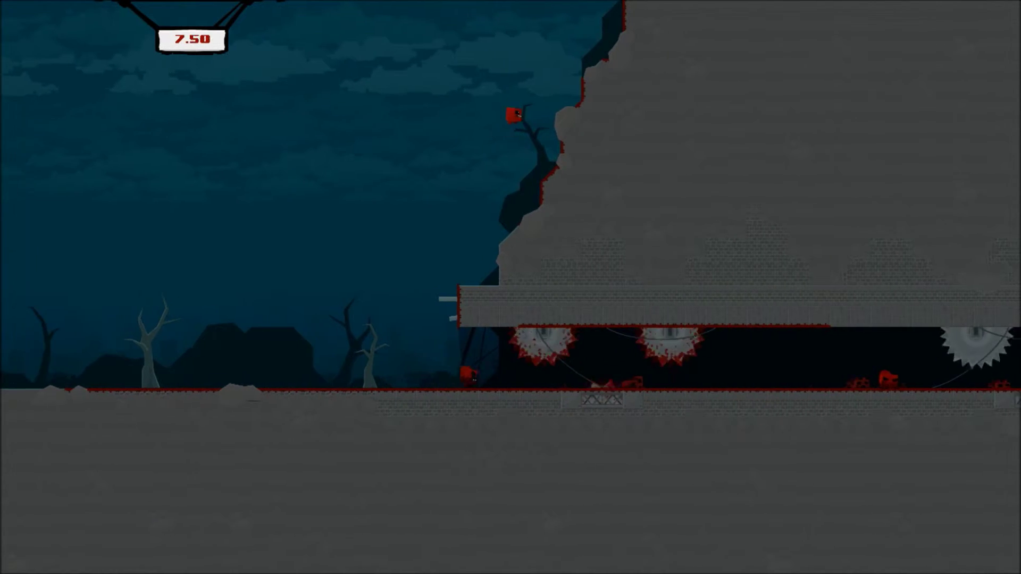
pyautogui.press('space')
pyautogui.press('space')
pyautogui.press('Left')
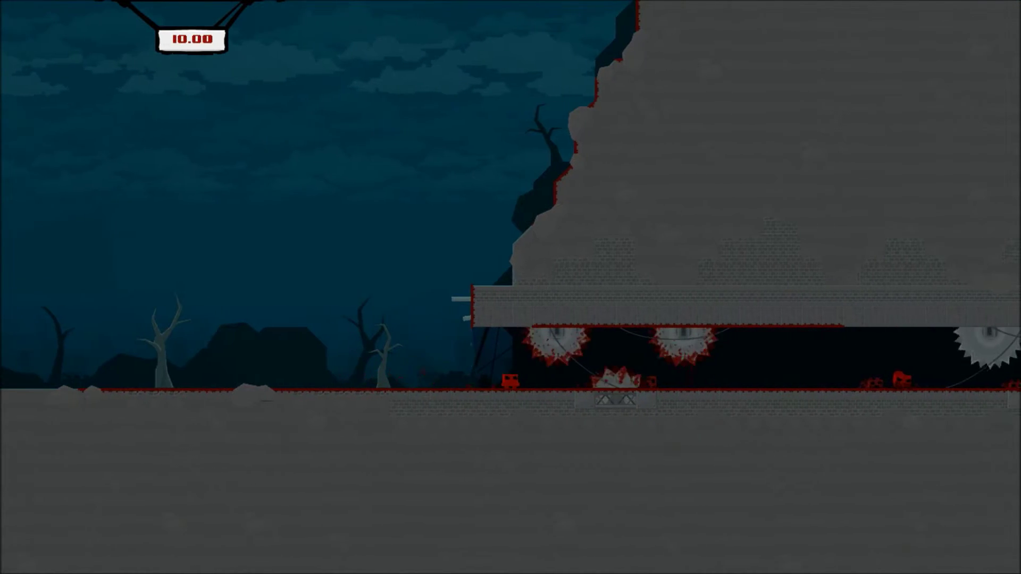
# Step: Run under the ledge toward the saws and wall-jump along the cliff again
pyautogui.press('Right')
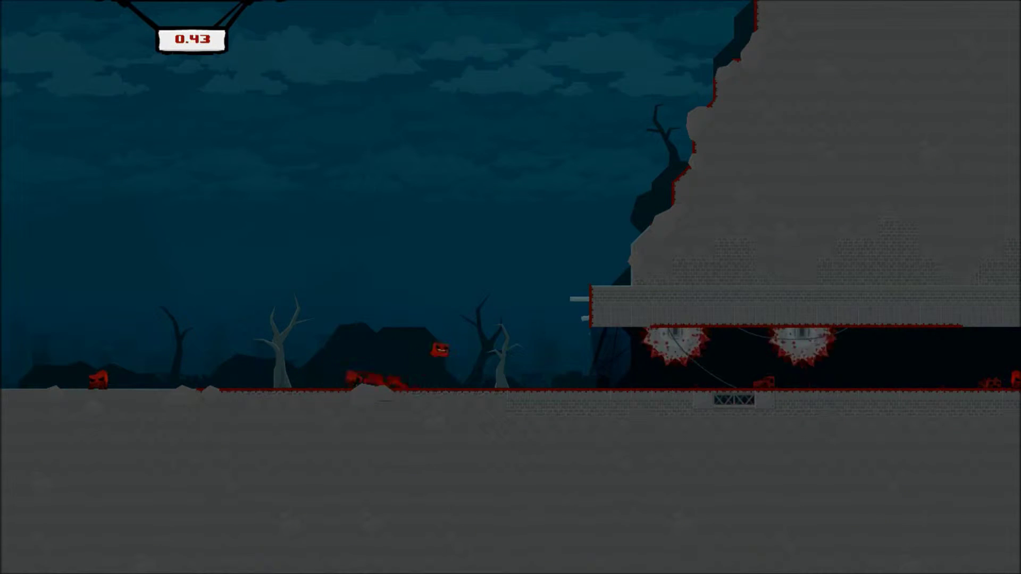
pyautogui.press('Right')
pyautogui.press('space')
pyautogui.press('space')
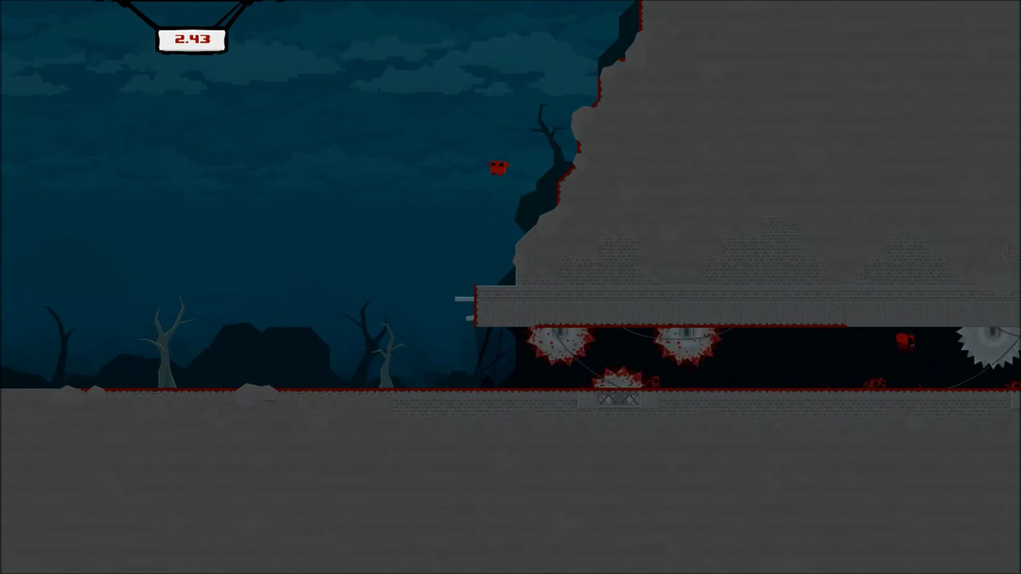
pyautogui.press('Left')
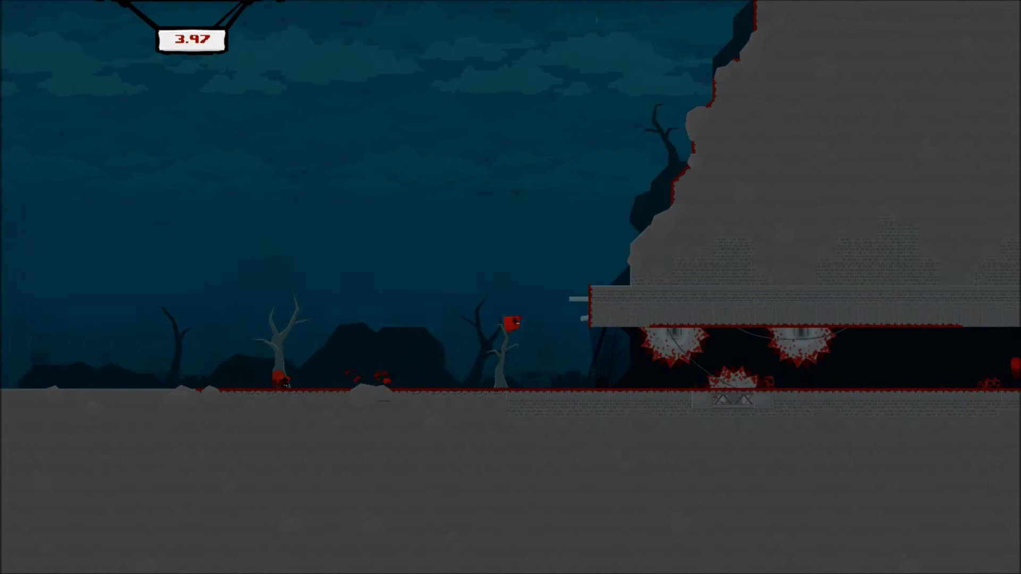
pyautogui.press('space')
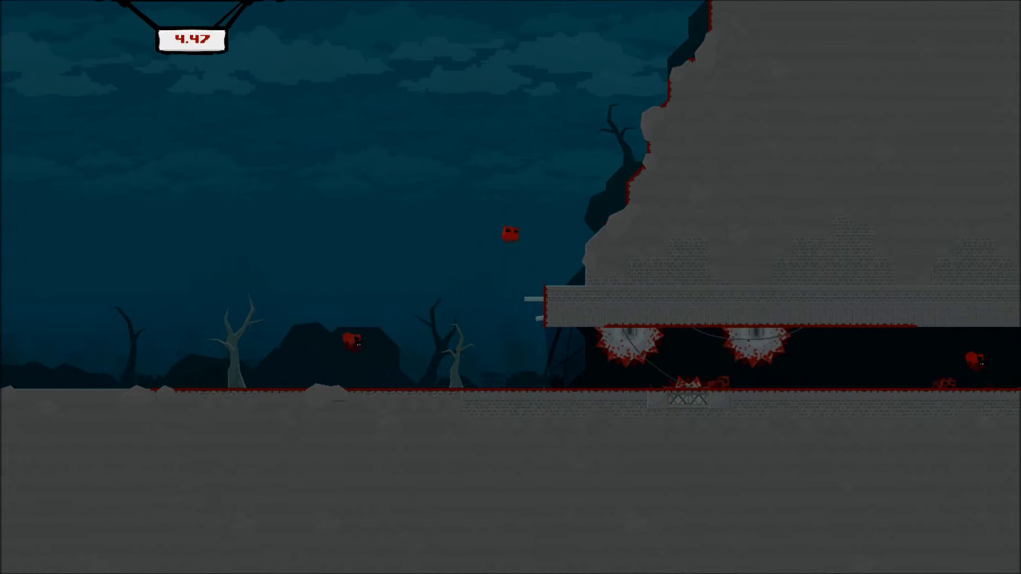
pyautogui.press('Right')
pyautogui.press('space')
pyautogui.press('Left')
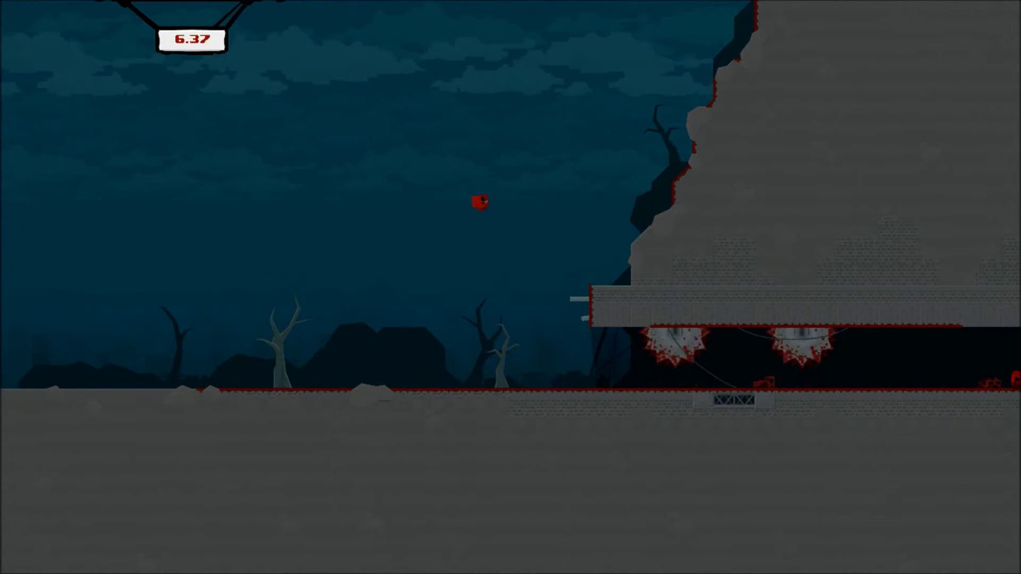
pyautogui.press('Right')
pyautogui.press('Right')
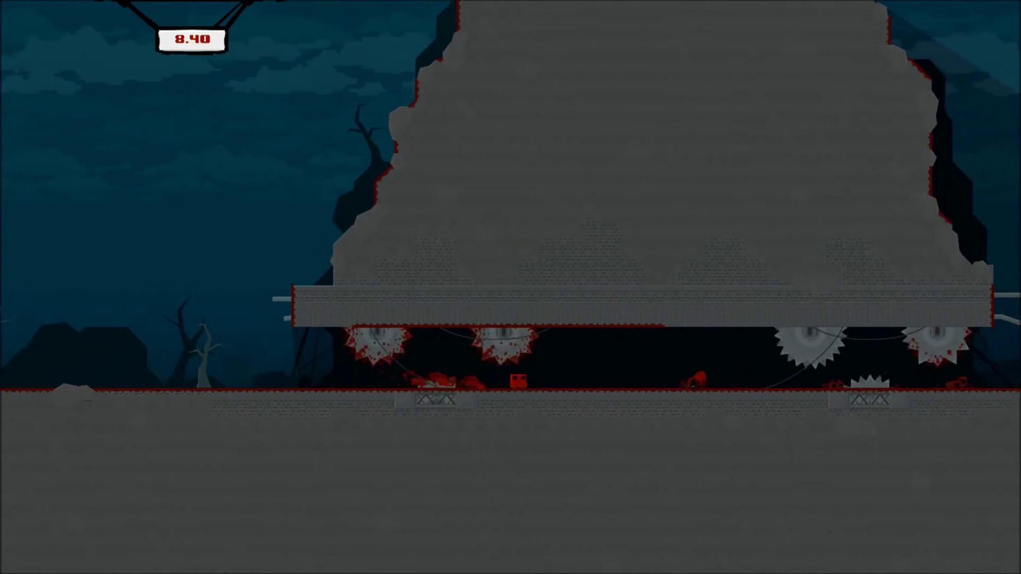
pyautogui.press('Left')
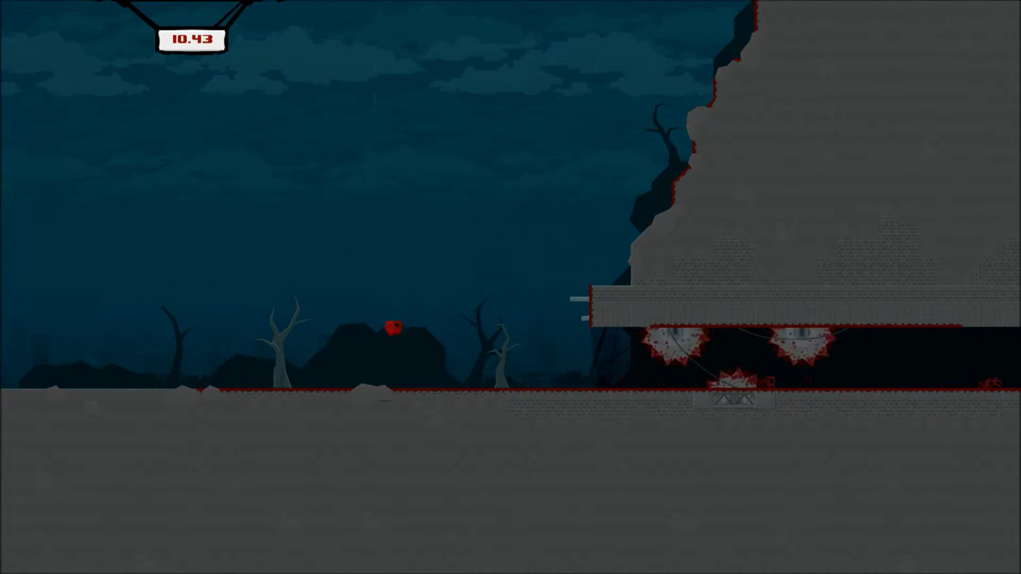
# Step: Run past the saws into the factory building and land past the gap
pyautogui.press('Right')
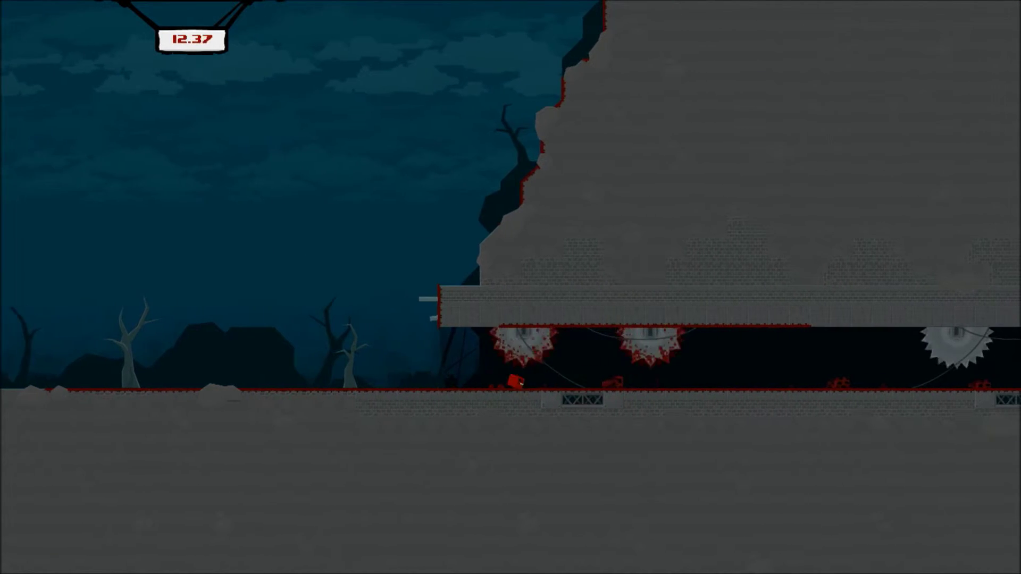
pyautogui.press('Right')
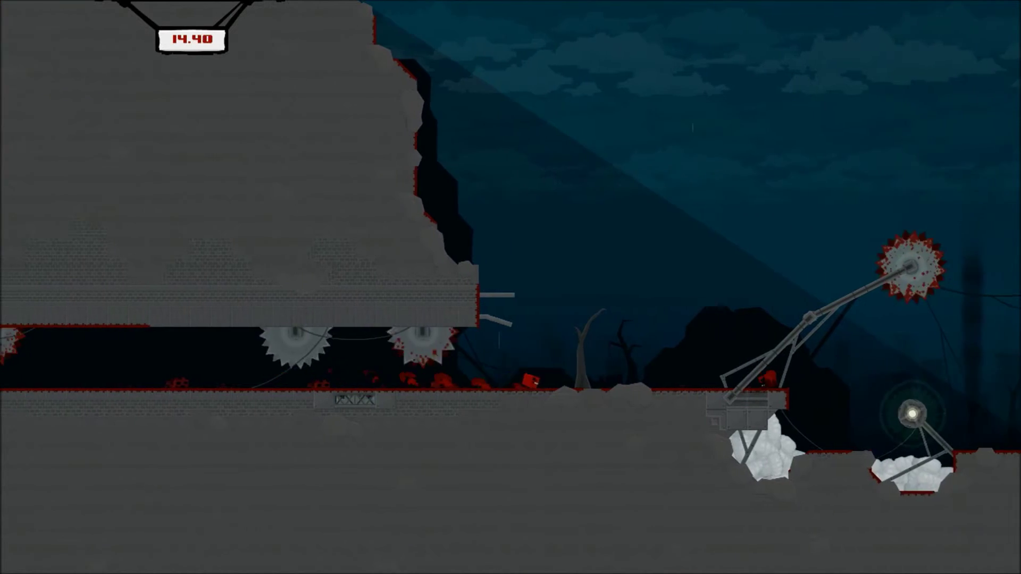
pyautogui.press('space')
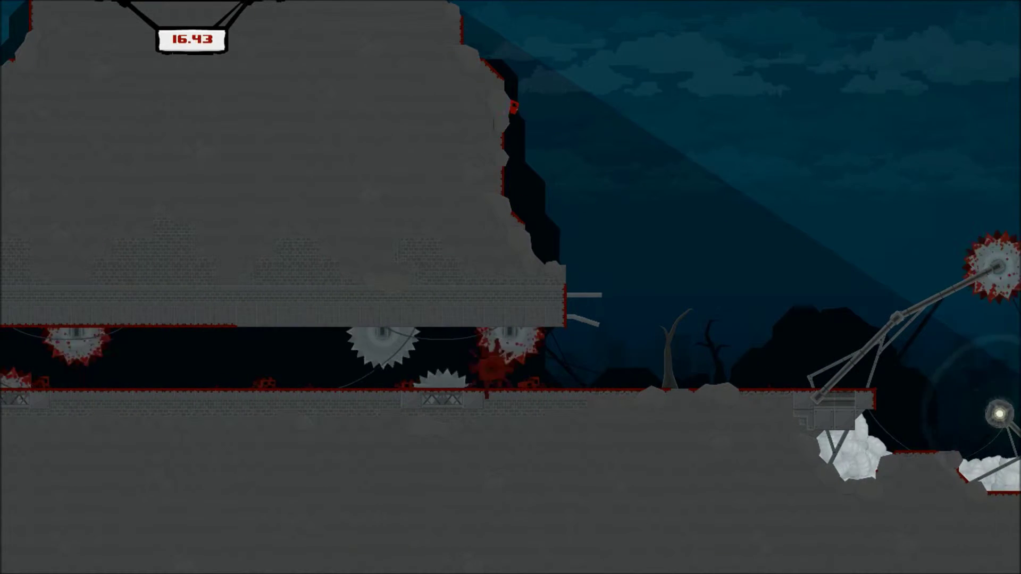
pyautogui.press('Right')
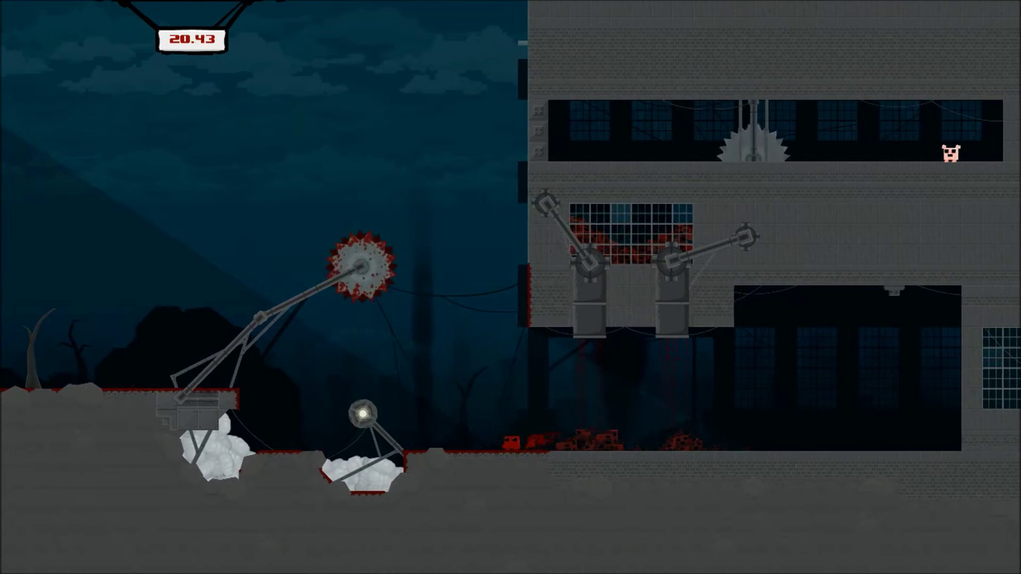
pyautogui.press('Left')
pyautogui.press('Right')
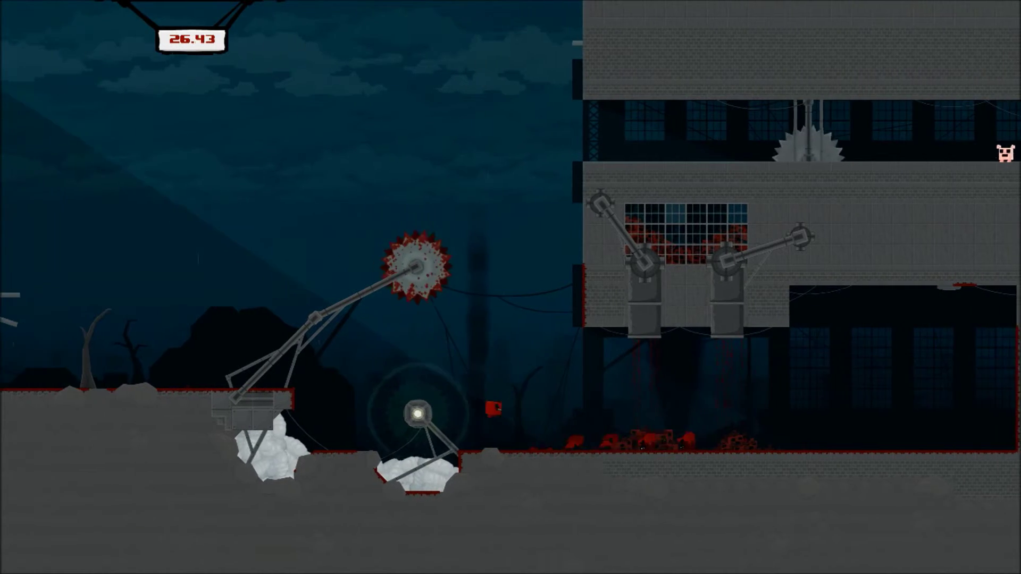
pyautogui.press('Right')
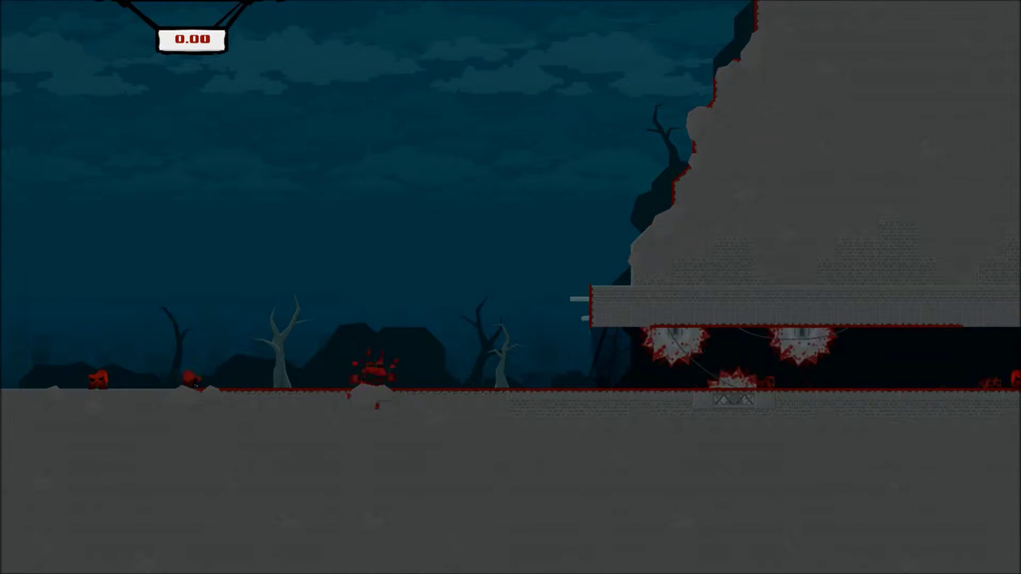
# Step: Wall-jump up the cliff under the hanging saws, drop past them, then start 5-12 as Meat Boy
pyautogui.press('Right')
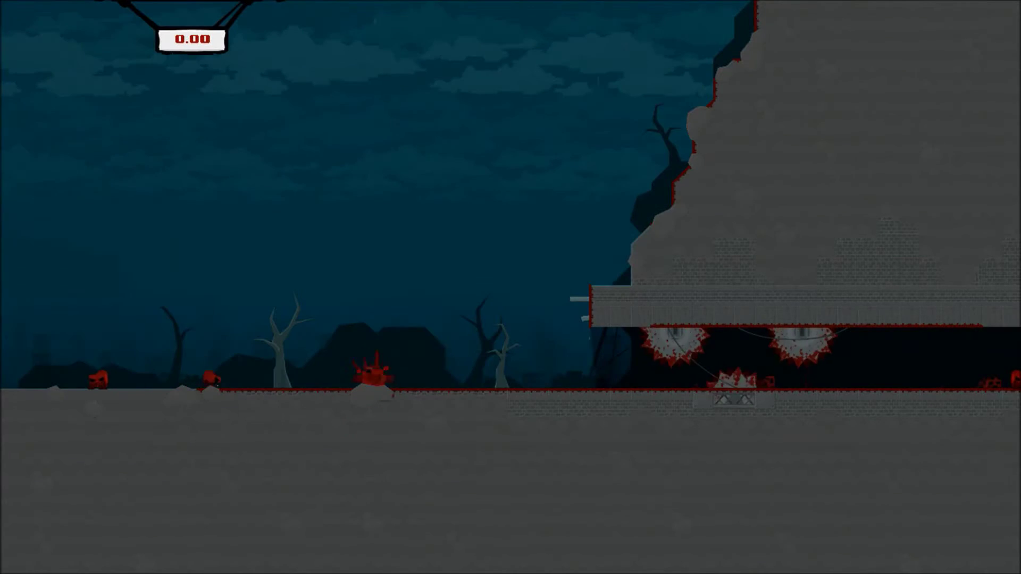
pyautogui.press('Right')
pyautogui.press('space')
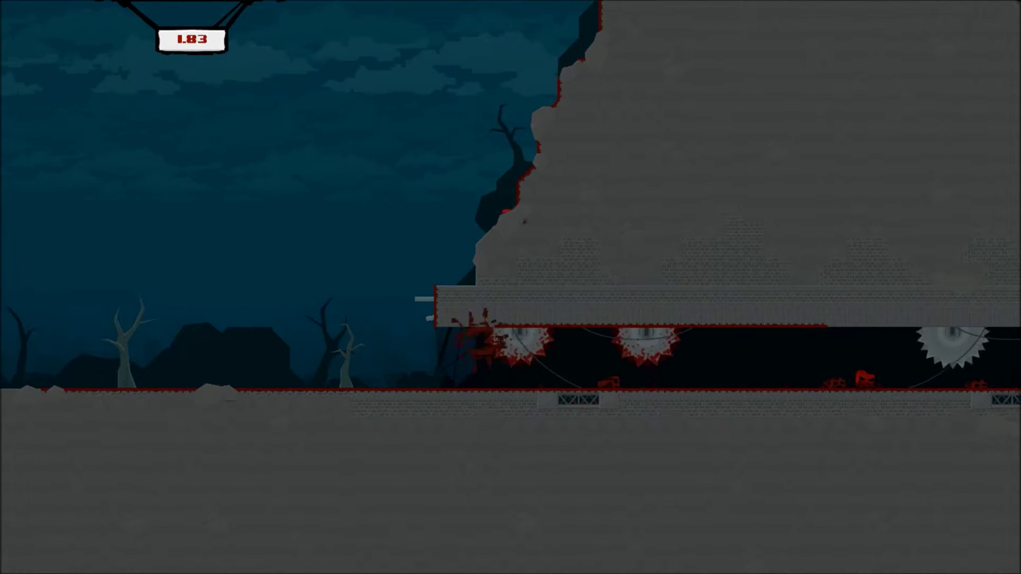
pyautogui.press('Left')
pyautogui.press('Right')
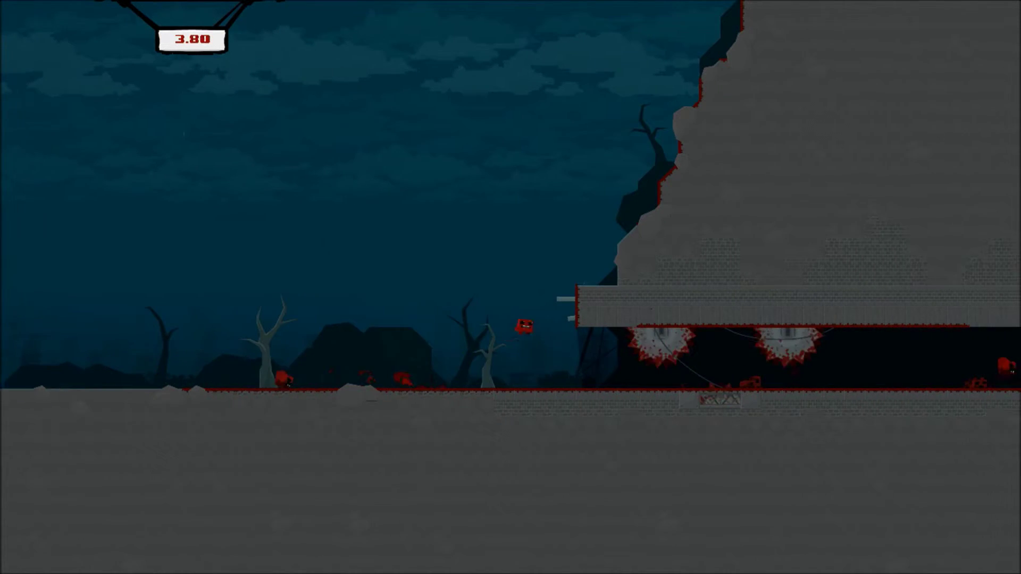
pyautogui.press('space')
pyautogui.press('space')
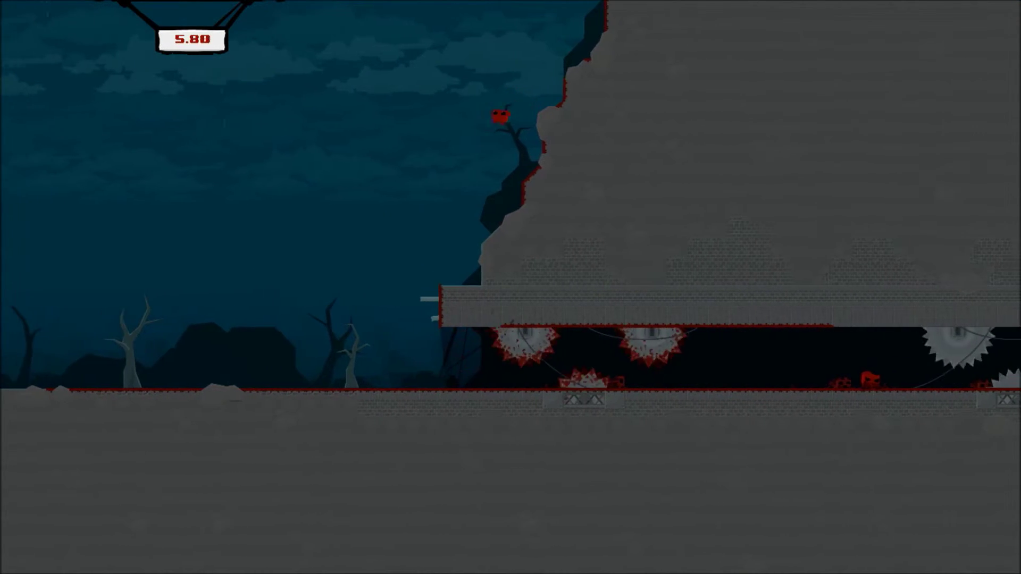
pyautogui.press('Left')
pyautogui.press('Right')
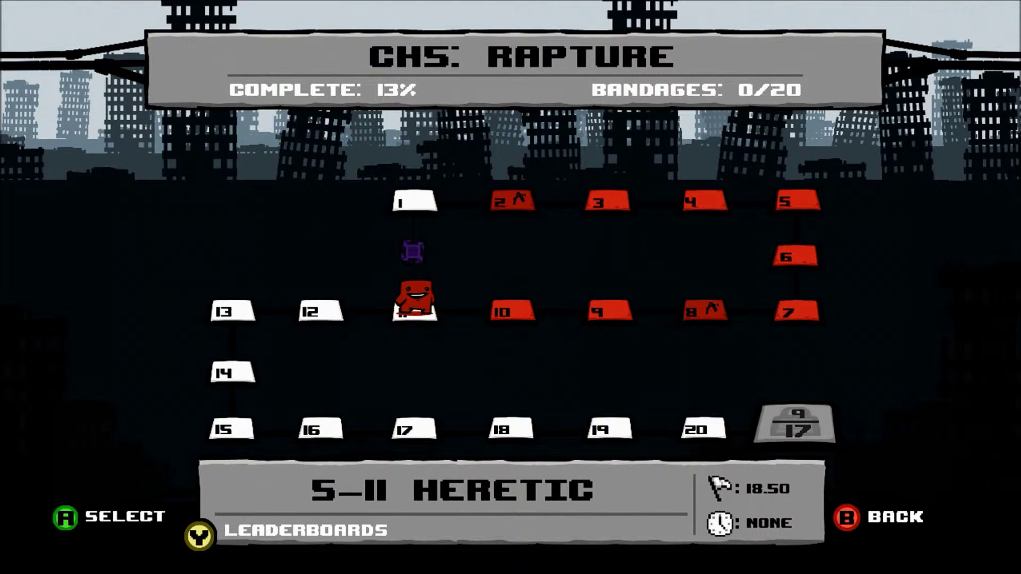
pyautogui.press('Return')
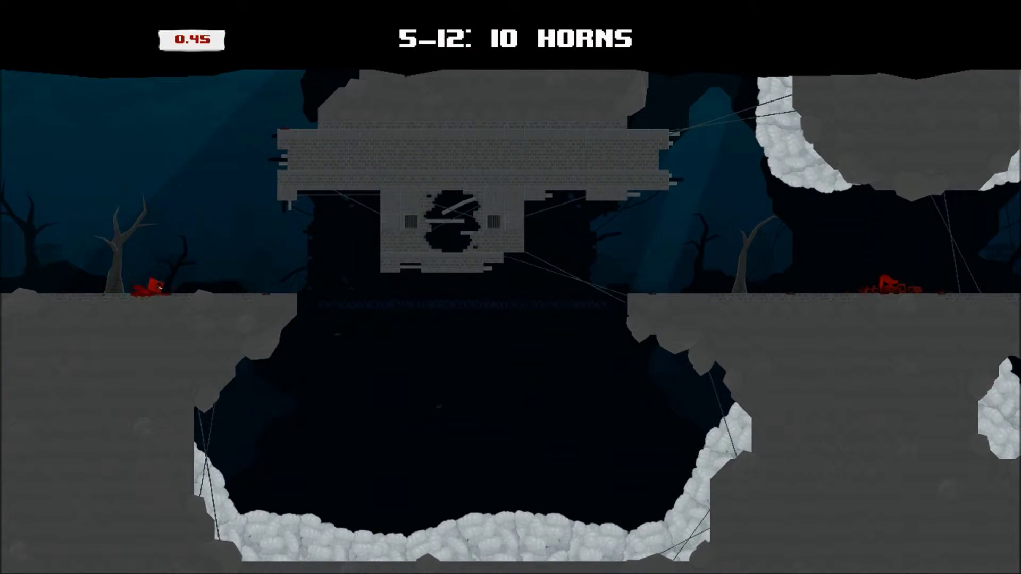
# Step: Run and jump right across the crumbling bridge and falling blocks
pyautogui.press('Right')
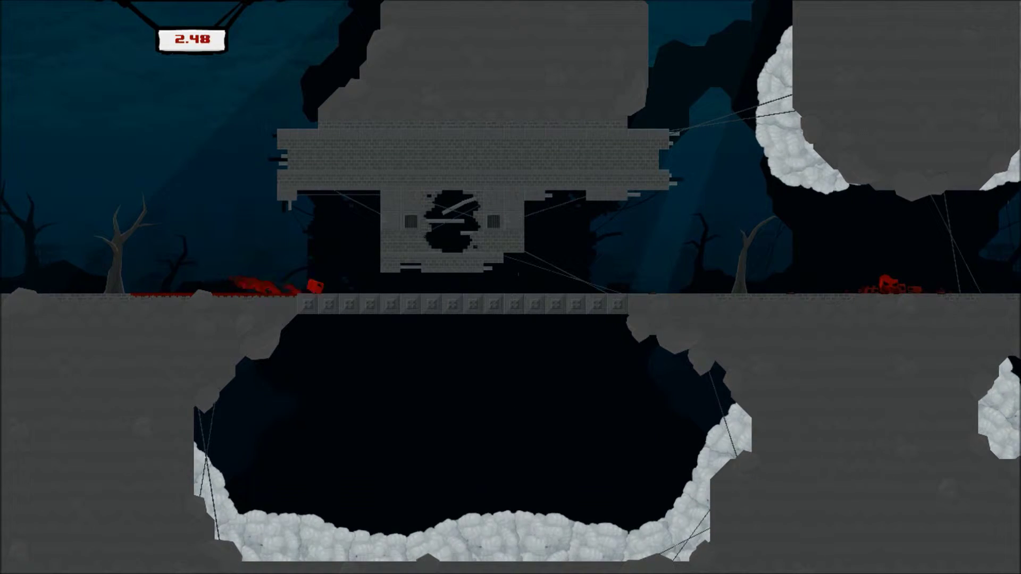
pyautogui.press('Right')
pyautogui.press('space')
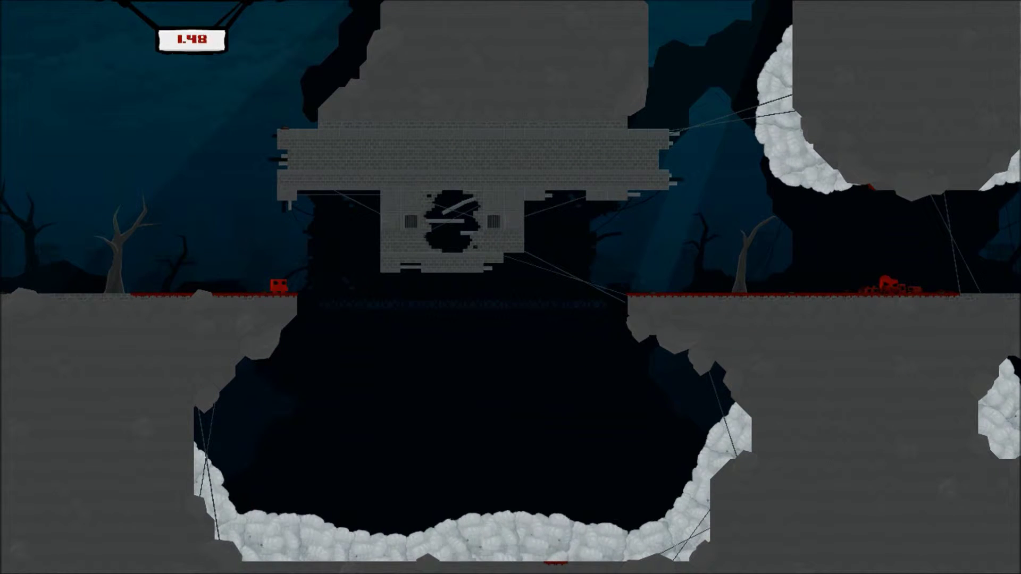
pyautogui.press('Right')
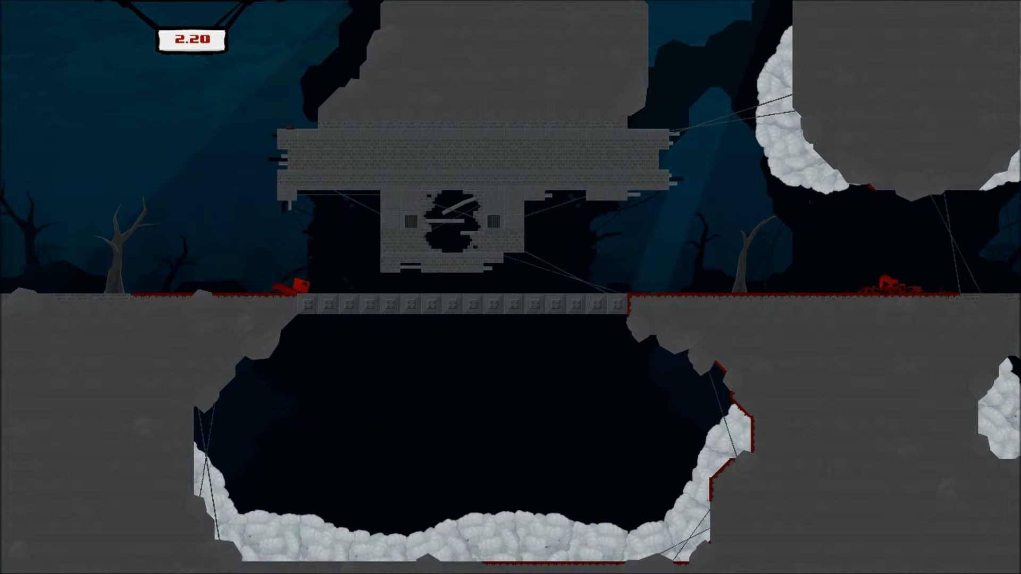
pyautogui.press('Right')
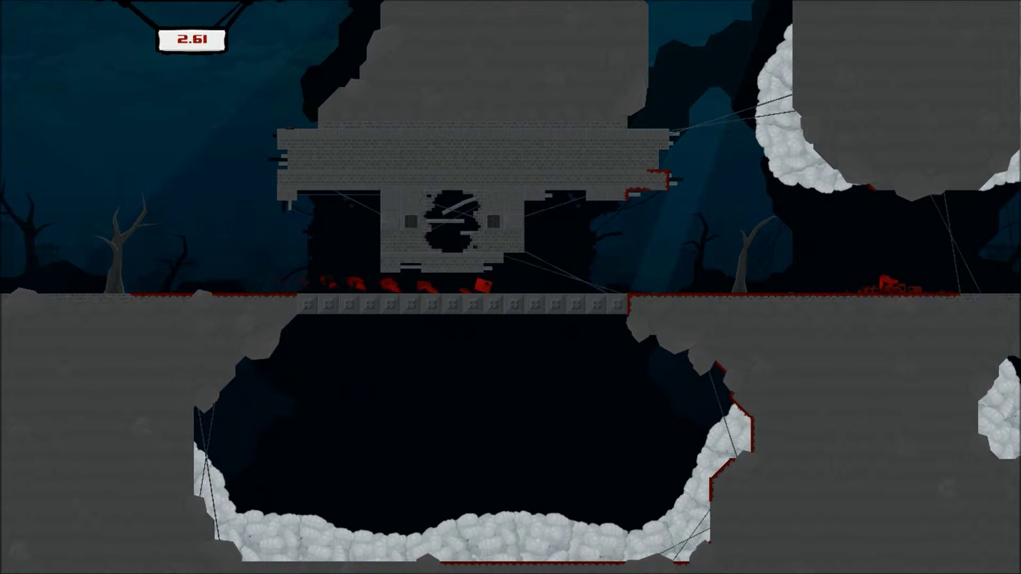
pyautogui.press('Right')
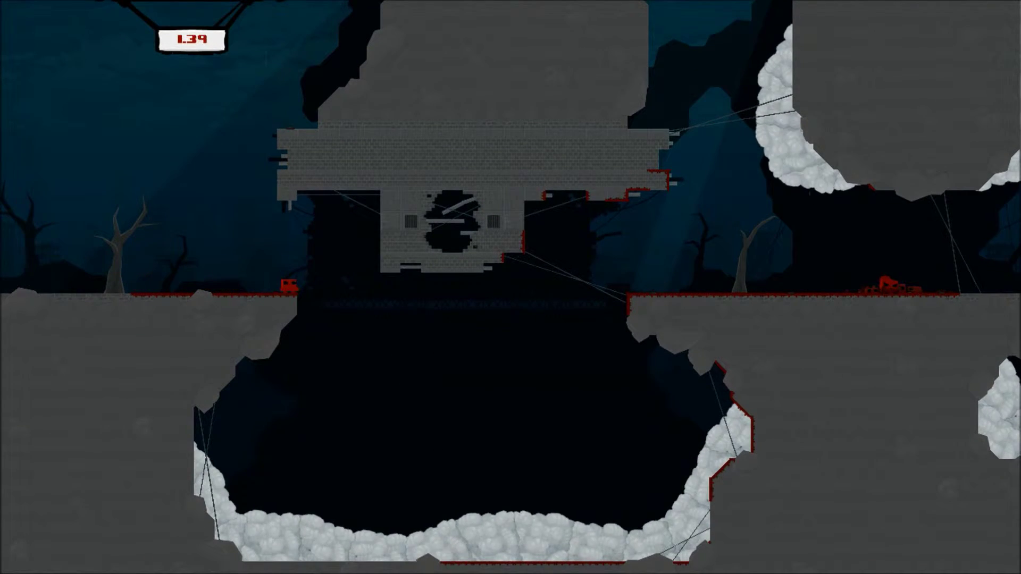
pyautogui.press('Right')
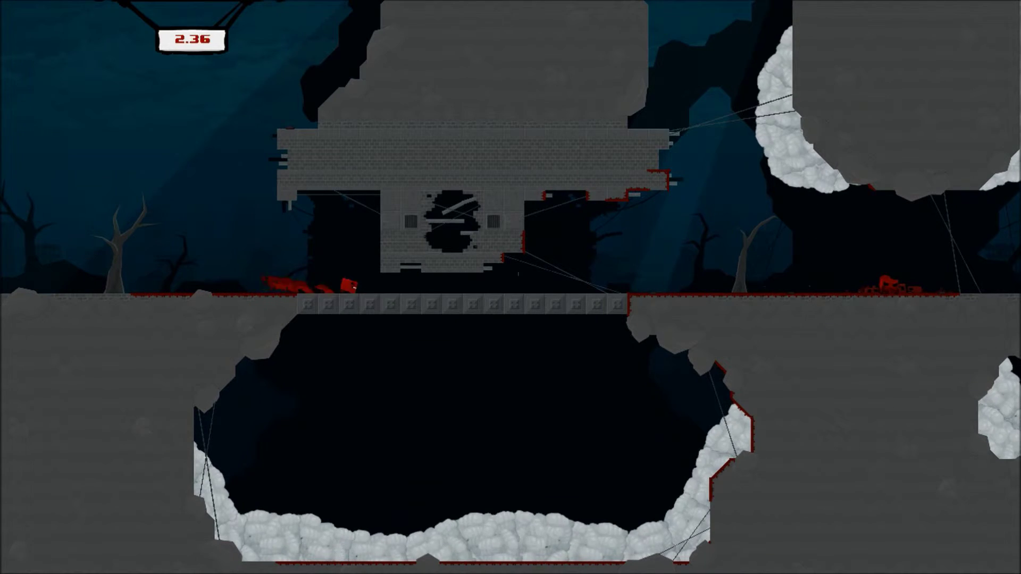
# Step: Push along the ledge, jump the gap, and wall-jump up the red wall by the castle
pyautogui.press('Right')
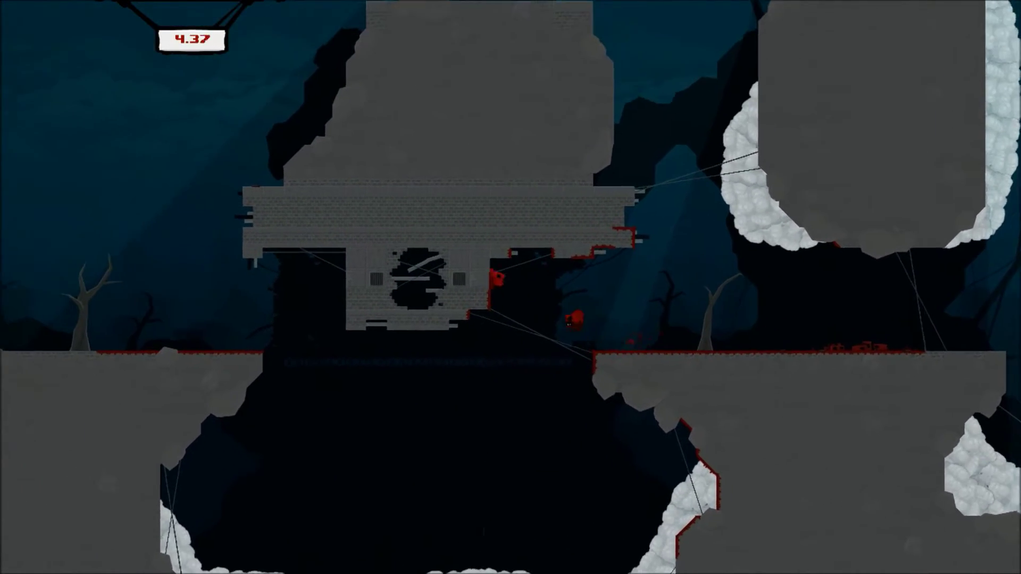
pyautogui.press('Right')
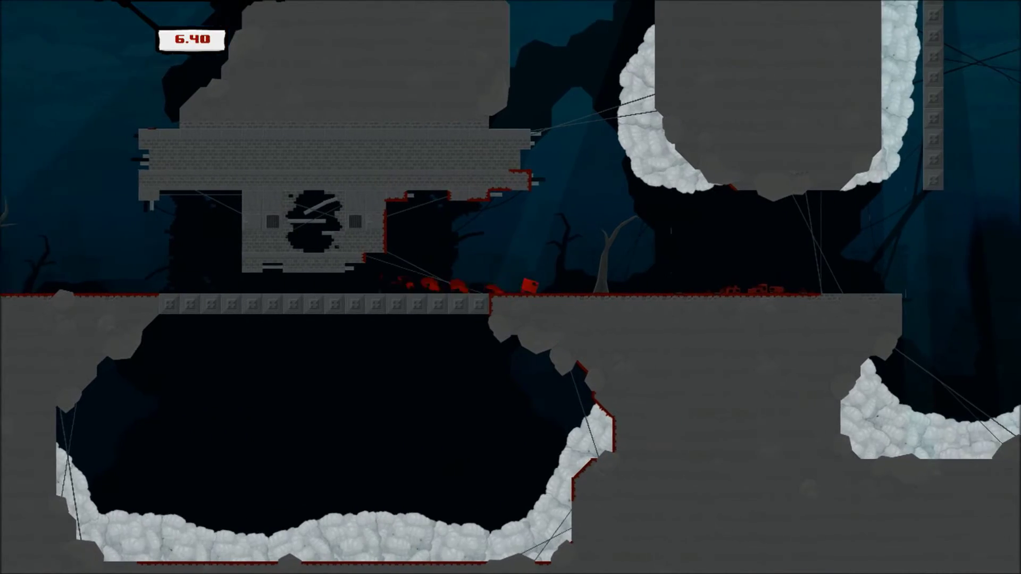
pyautogui.press('Right')
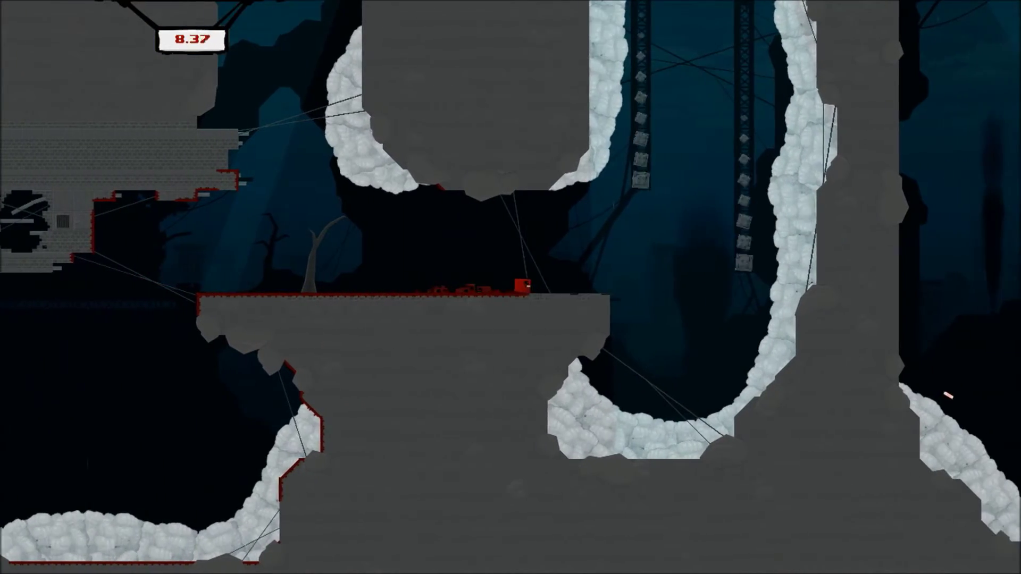
pyautogui.press('Right')
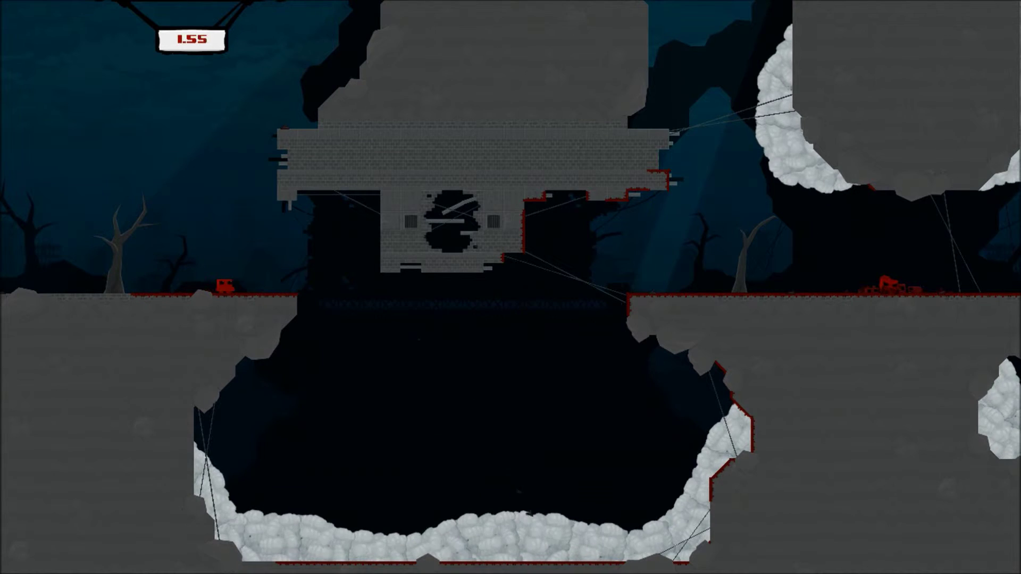
pyautogui.press('Right')
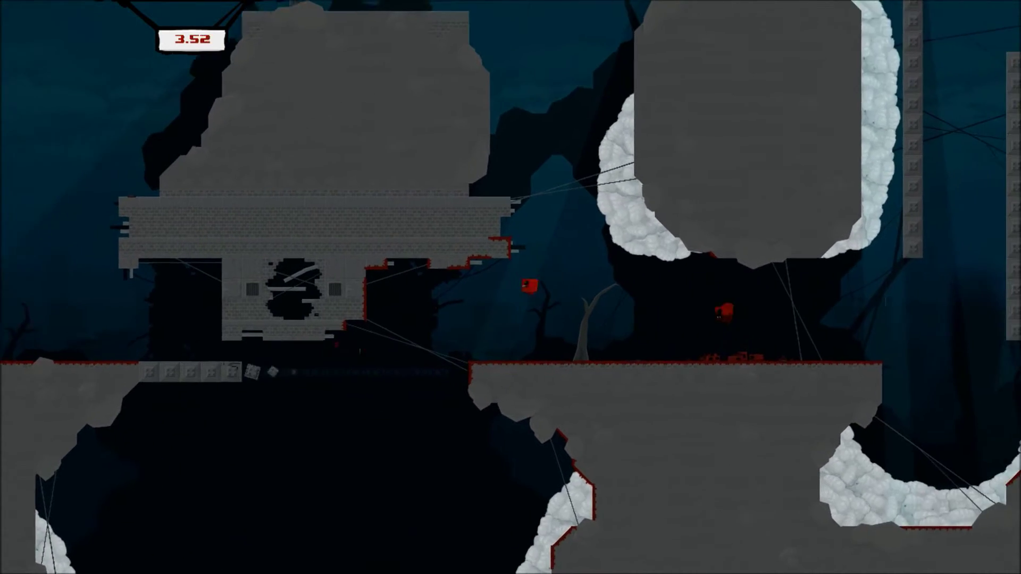
pyautogui.press('space')
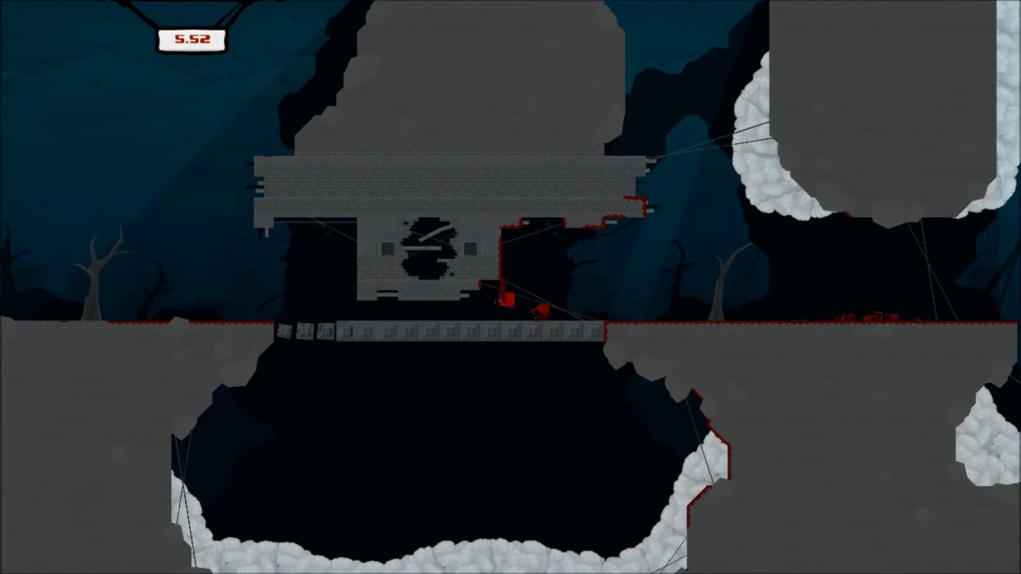
# Step: Pause the game and choose Return to Map to bring up its confirmation
pyautogui.press('Escape')
pyautogui.press('Down')
pyautogui.press('Down')
pyautogui.press('Return')
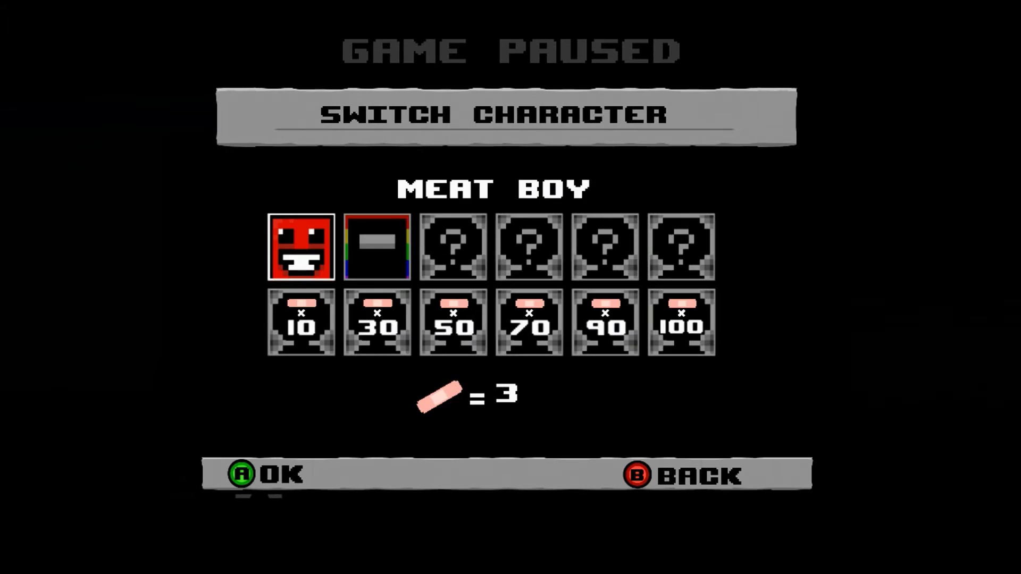
pyautogui.press('Escape')
pyautogui.press('Escape')
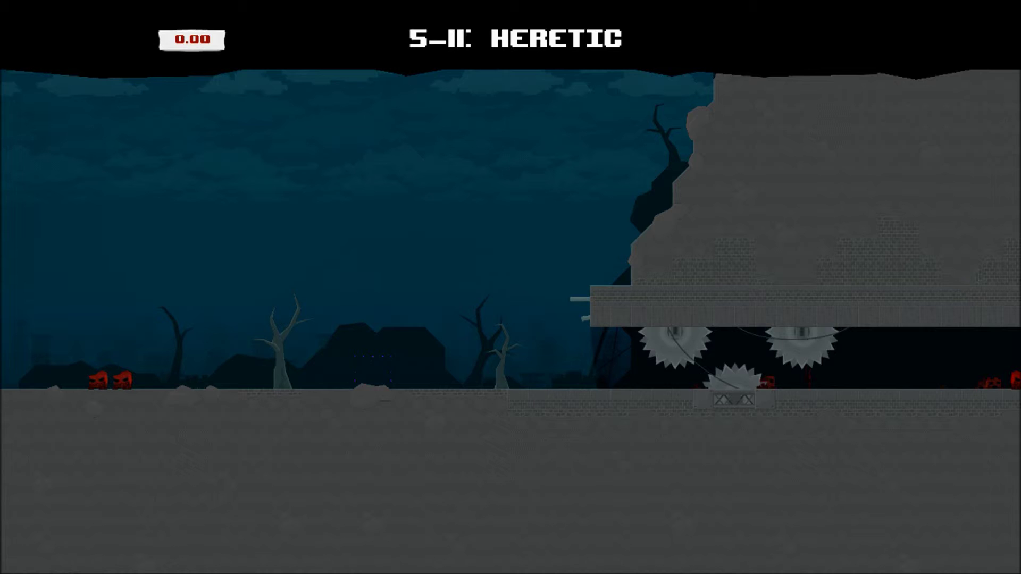
# Step: Wall-jump up the starting wall and climb the rock face
pyautogui.press('Right')
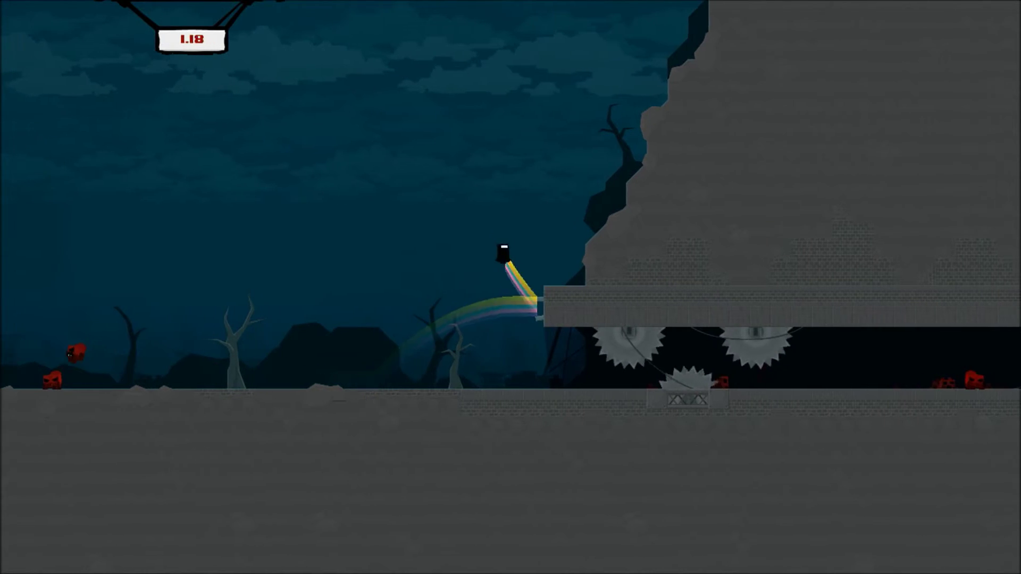
pyautogui.press('space')
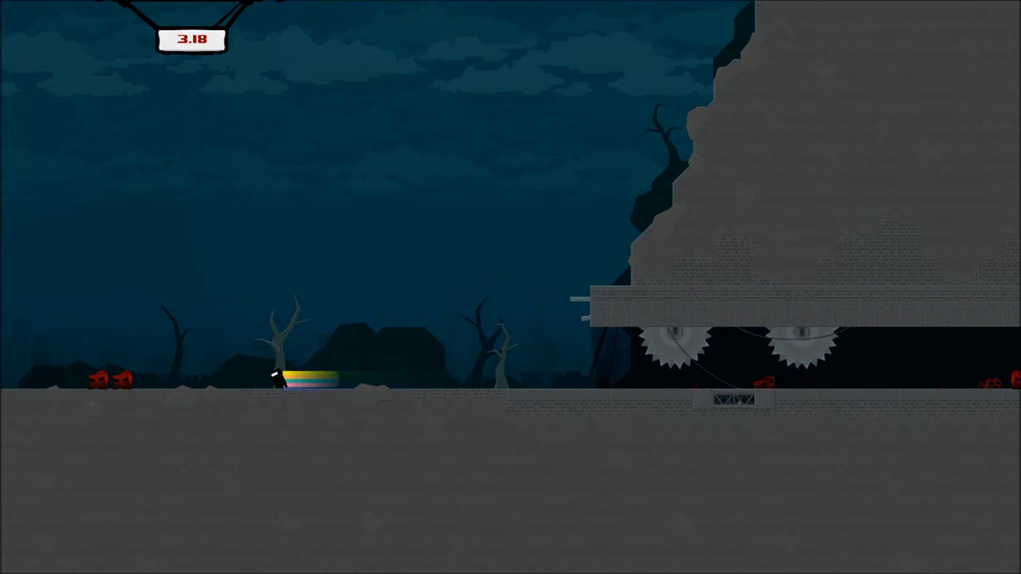
pyautogui.press('space')
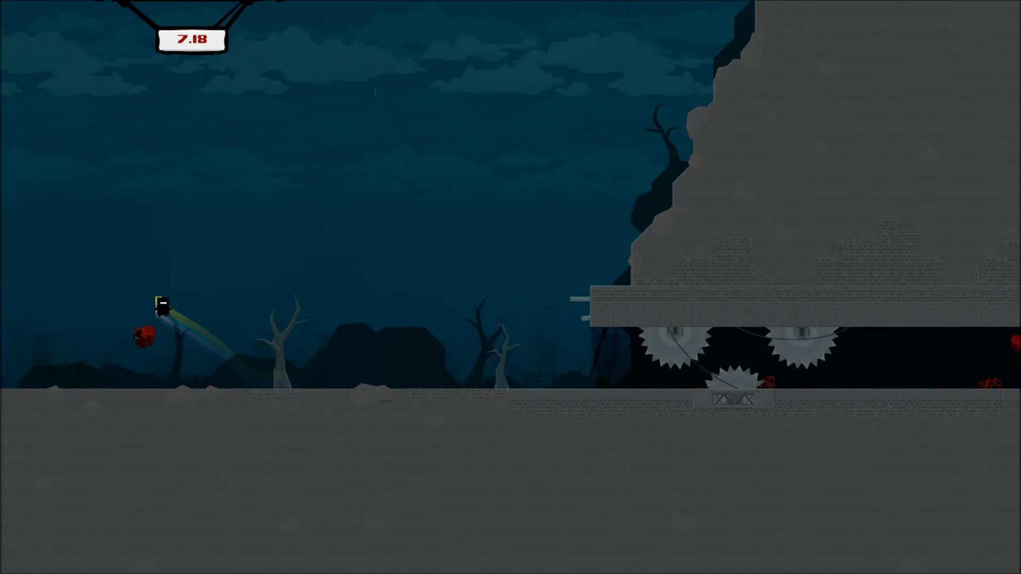
pyautogui.press('Right')
pyautogui.press('space')
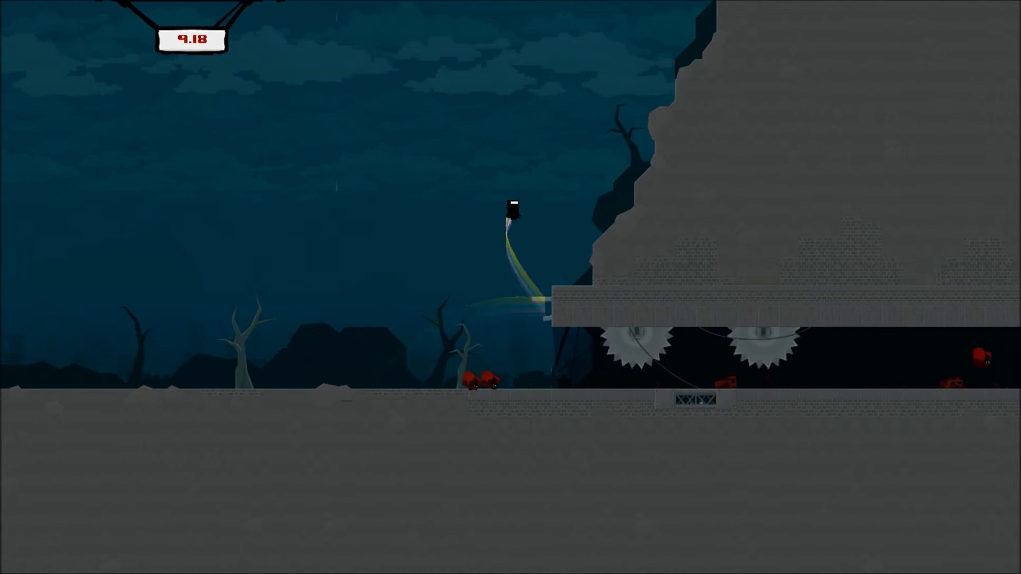
pyautogui.press('space')
pyautogui.press('space')
# Step: Dash right under the saws, then back out and jump left away from them
pyautogui.press('Left')
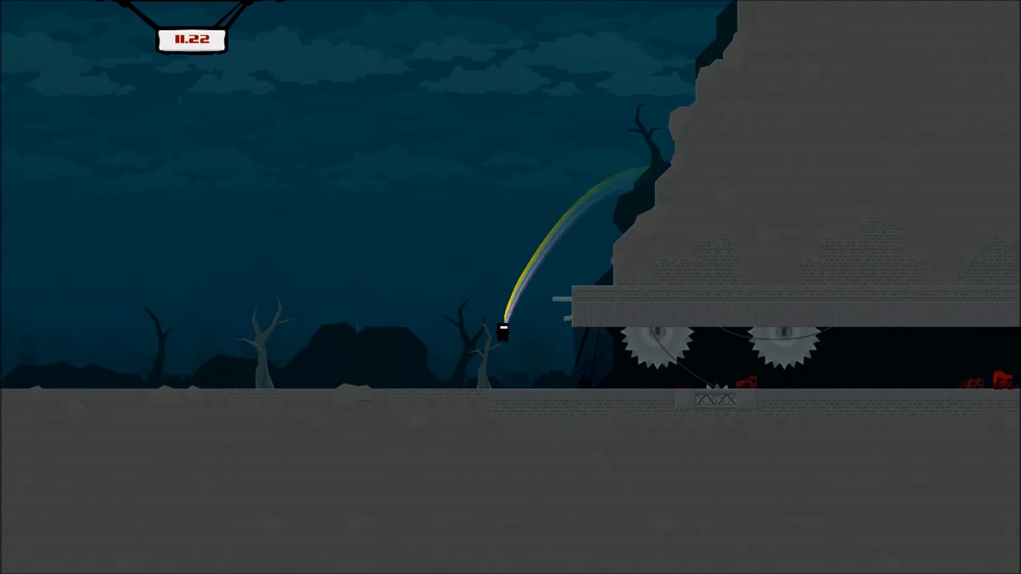
pyautogui.press('Right')
pyautogui.press('Right')
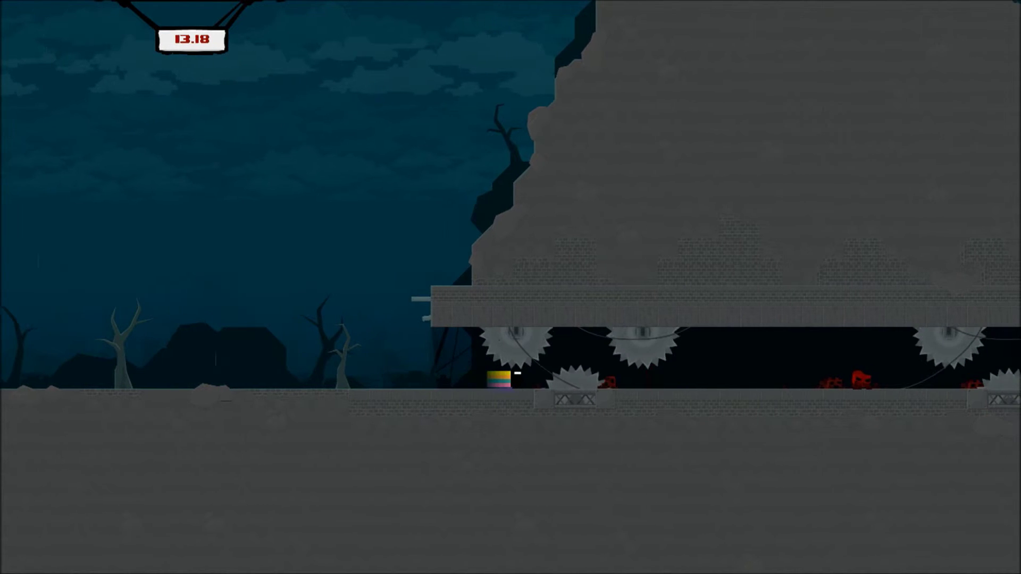
pyautogui.press('Right')
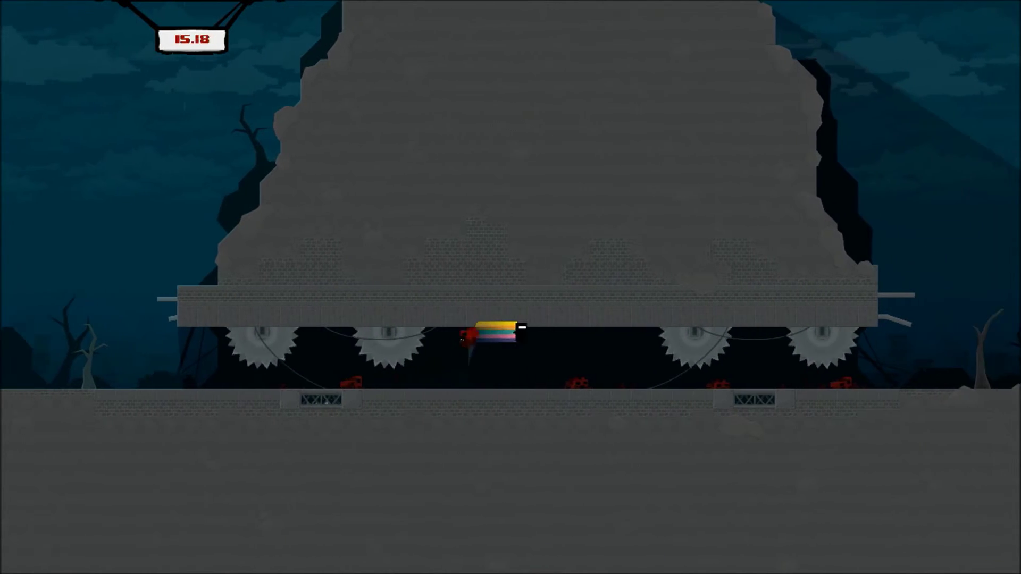
pyautogui.press('space')
pyautogui.press('Left')
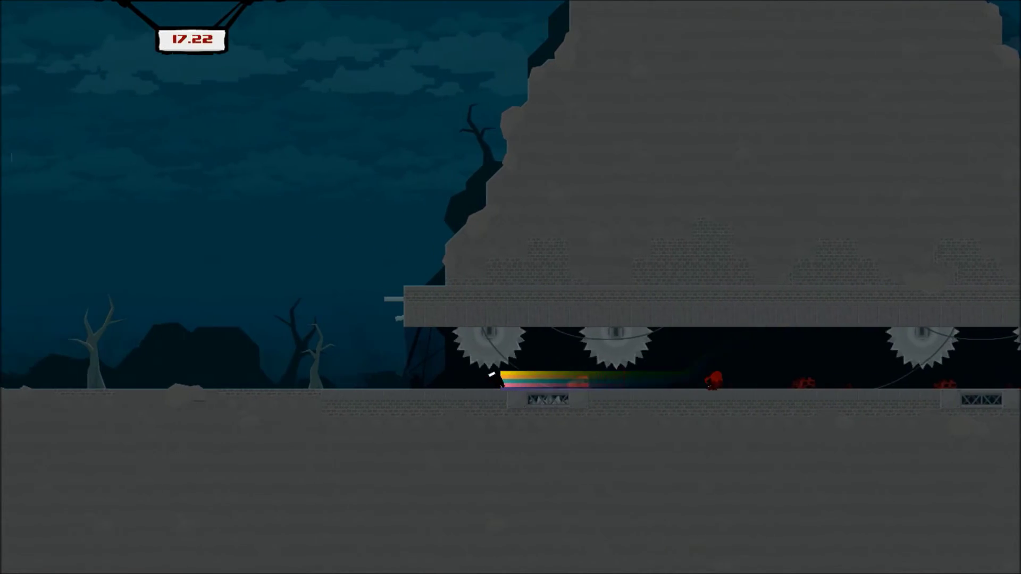
pyautogui.press('space')
# Step: Run right beneath the saw blades, cling to the cliff wall and leap right
pyautogui.press('Right')
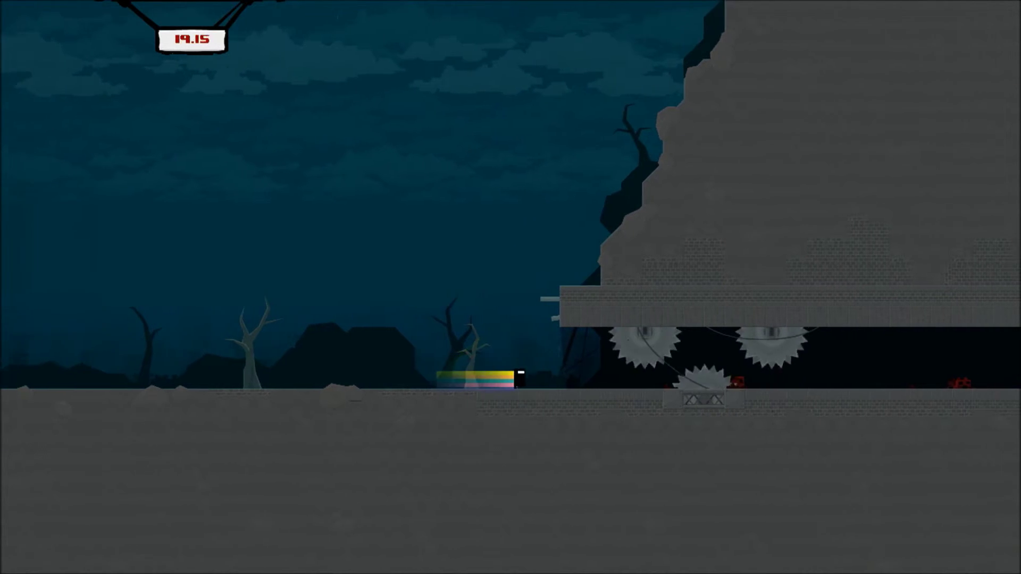
pyautogui.press('Right')
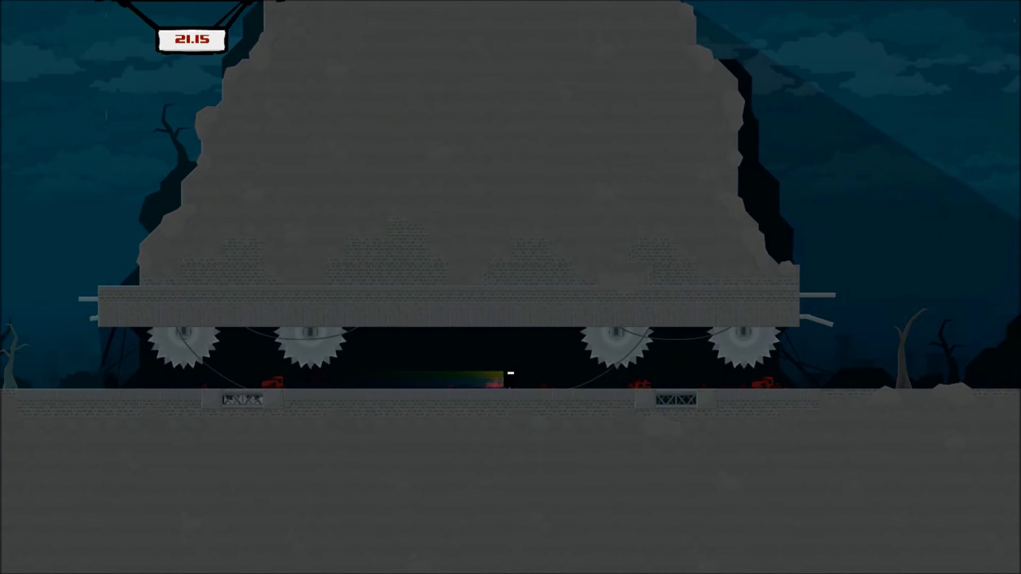
pyautogui.press('Right')
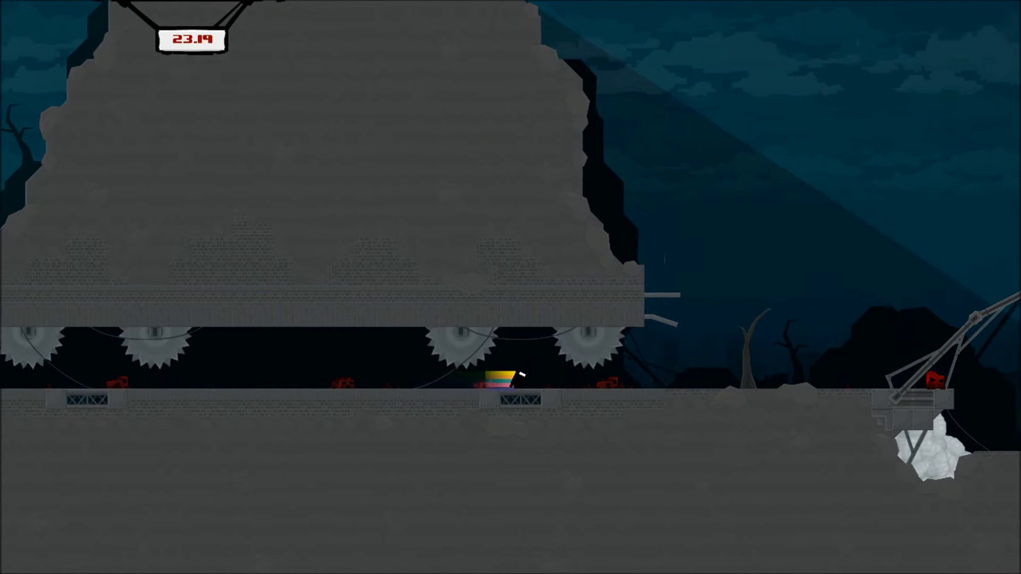
pyautogui.press('space')
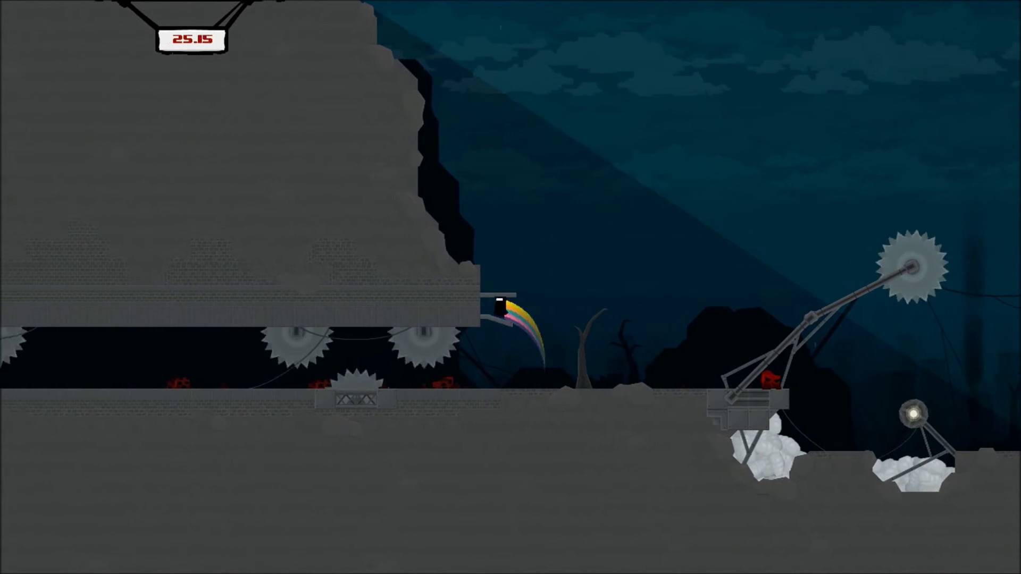
pyautogui.press('Left')
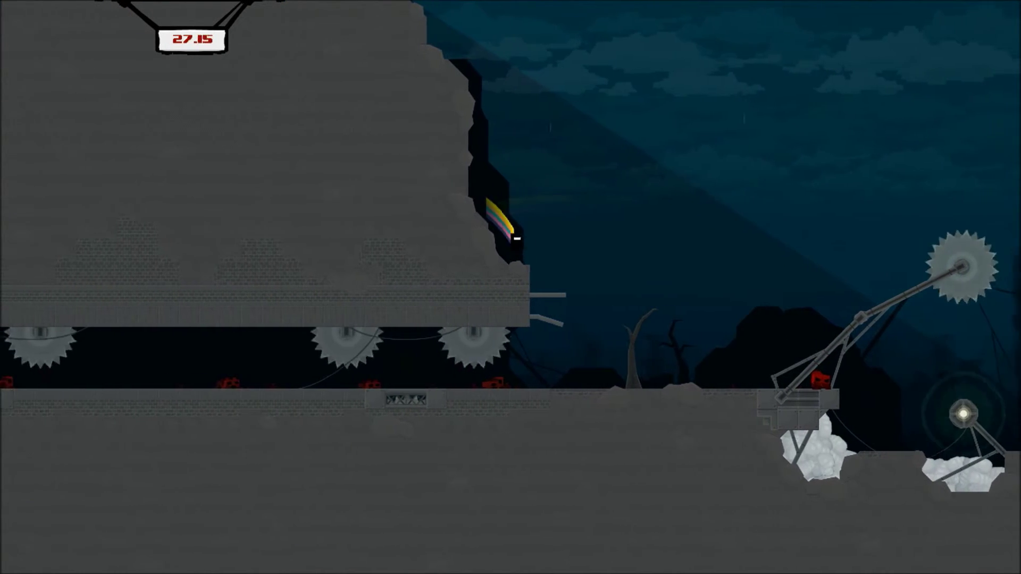
pyautogui.press('space')
pyautogui.press('Right')
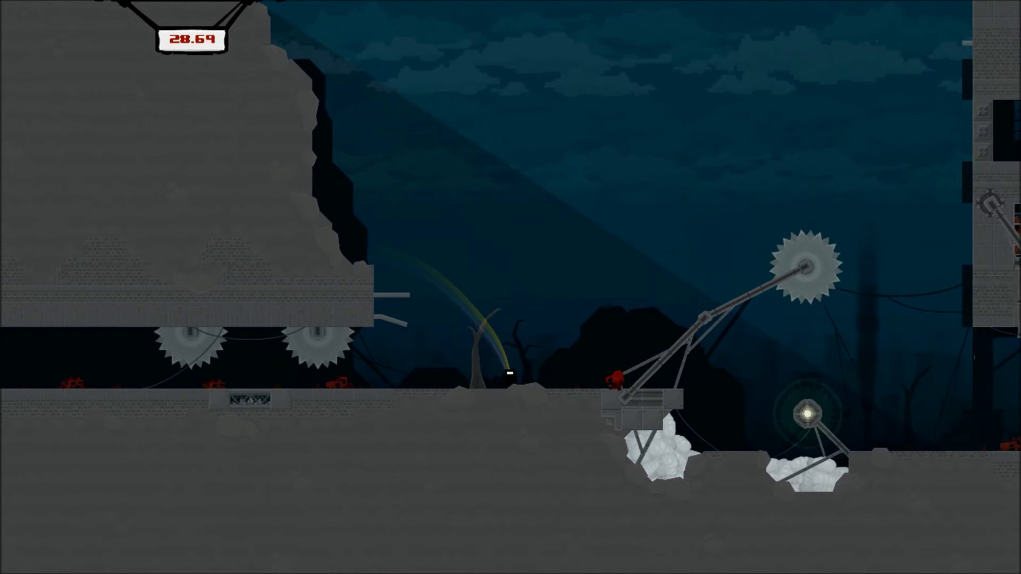
# Step: Retreat left, jump toward the ledge, wall-jump the cliff and land running left
pyautogui.press('Left')
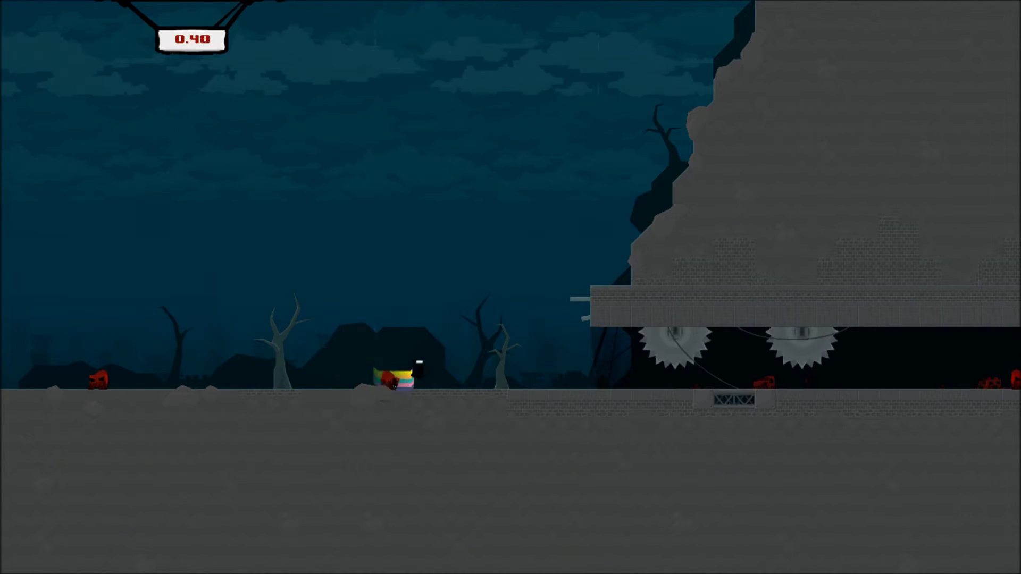
pyautogui.press('Right')
pyautogui.press('space')
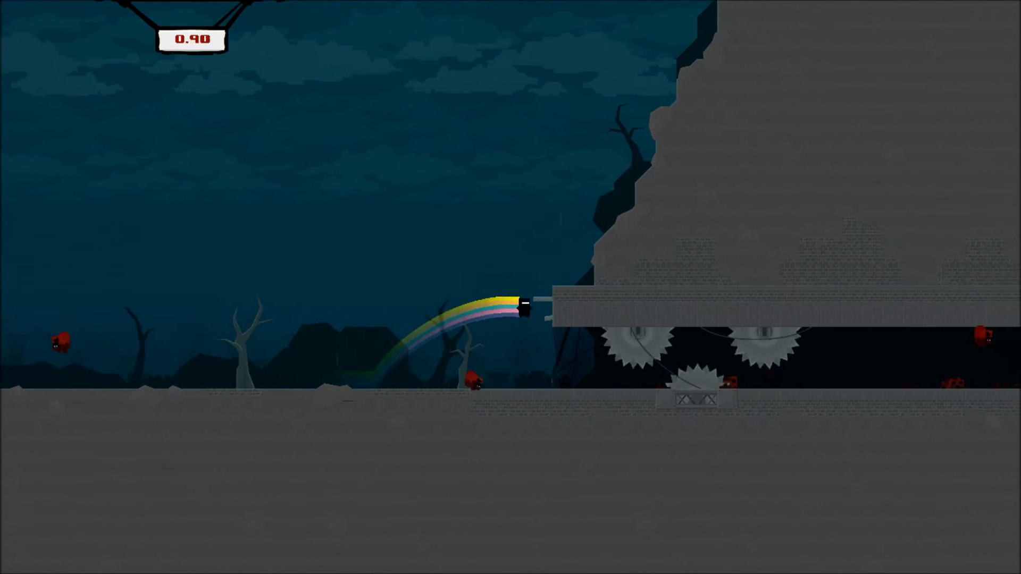
pyautogui.press('space')
pyautogui.press('space')
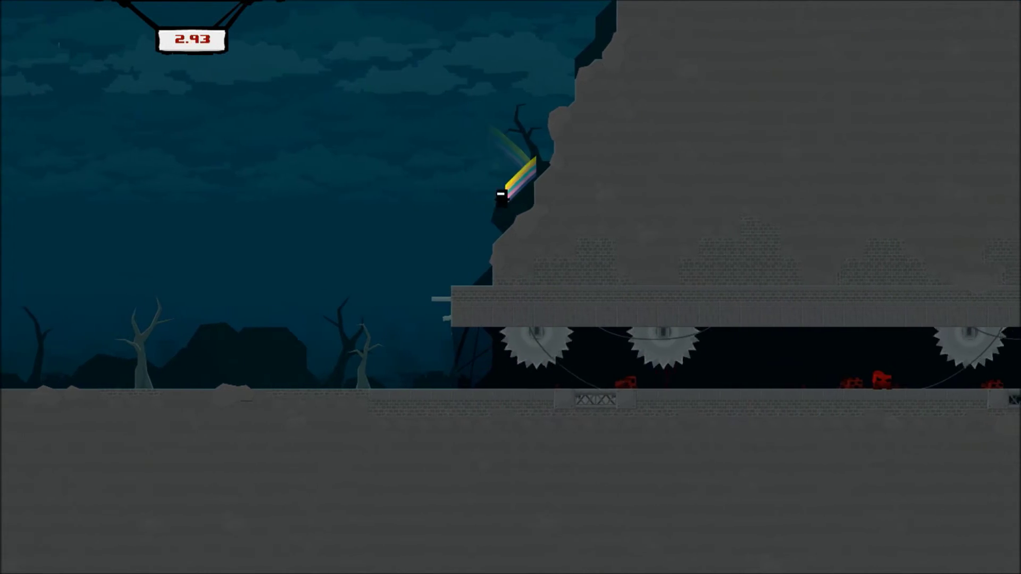
pyautogui.press('Left')
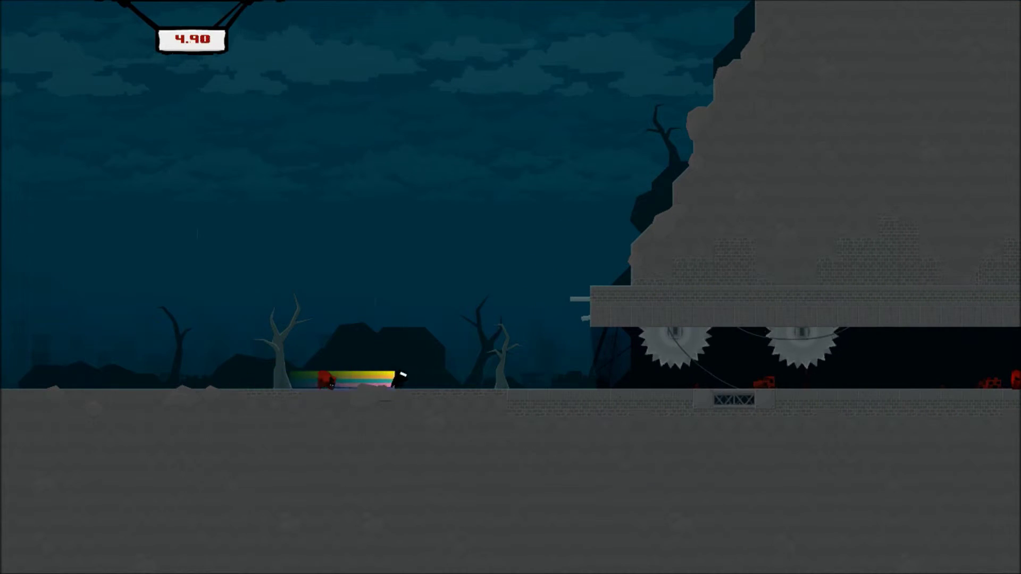
# Step: Jump to the ledge, wall-jump off the cliff and run back under the saws
pyautogui.press('Right')
pyautogui.press('space')
pyautogui.press('space')
pyautogui.press('space')
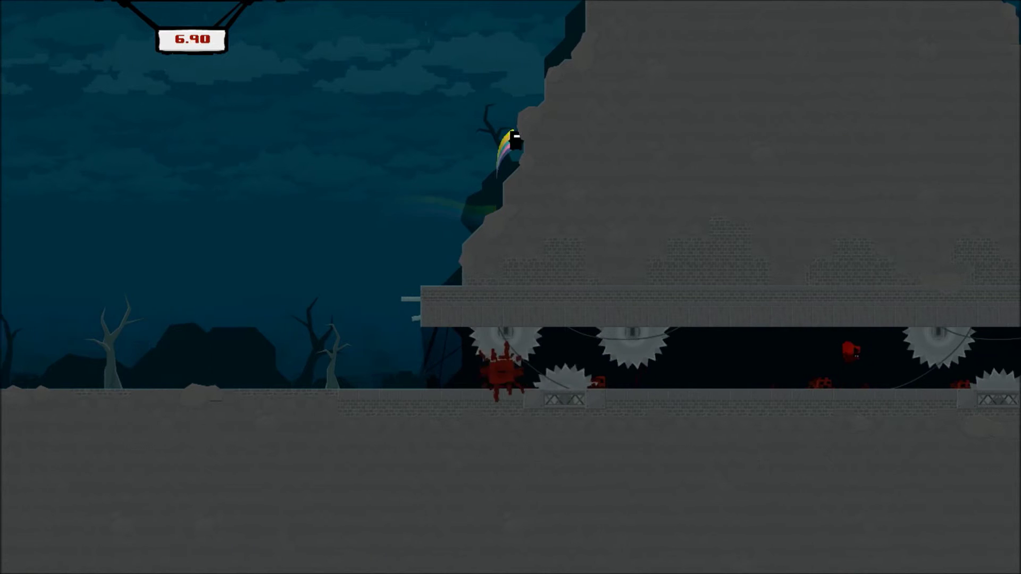
pyautogui.press('space')
pyautogui.press('Left')
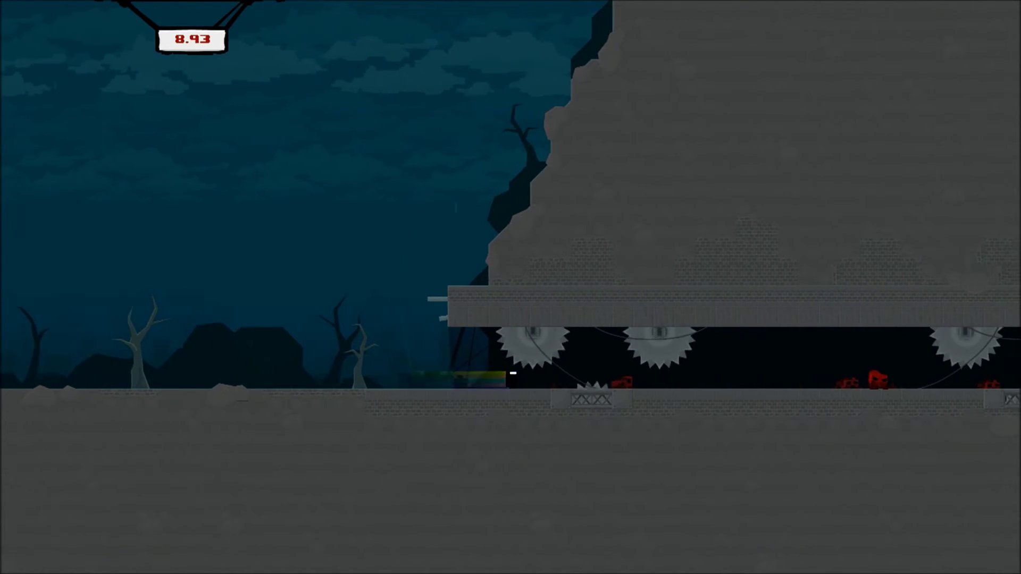
pyautogui.press('Right')
pyautogui.press('space')
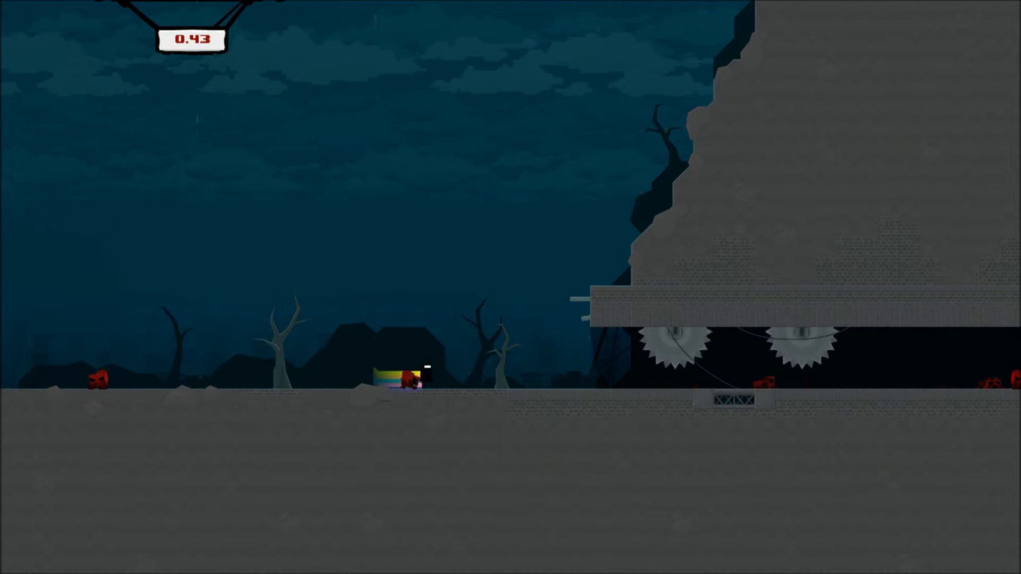
# Step: Jump onto the platform edge and wall-jump up the rock face
pyautogui.press('Right')
pyautogui.press('space')
pyautogui.press('space')
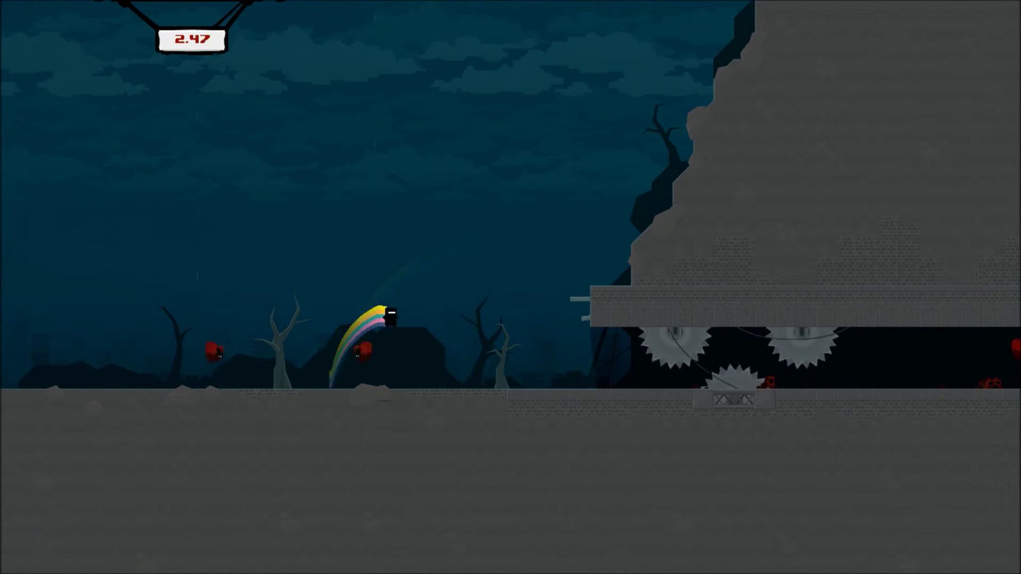
pyautogui.press('space')
pyautogui.press('Right')
pyautogui.press('space')
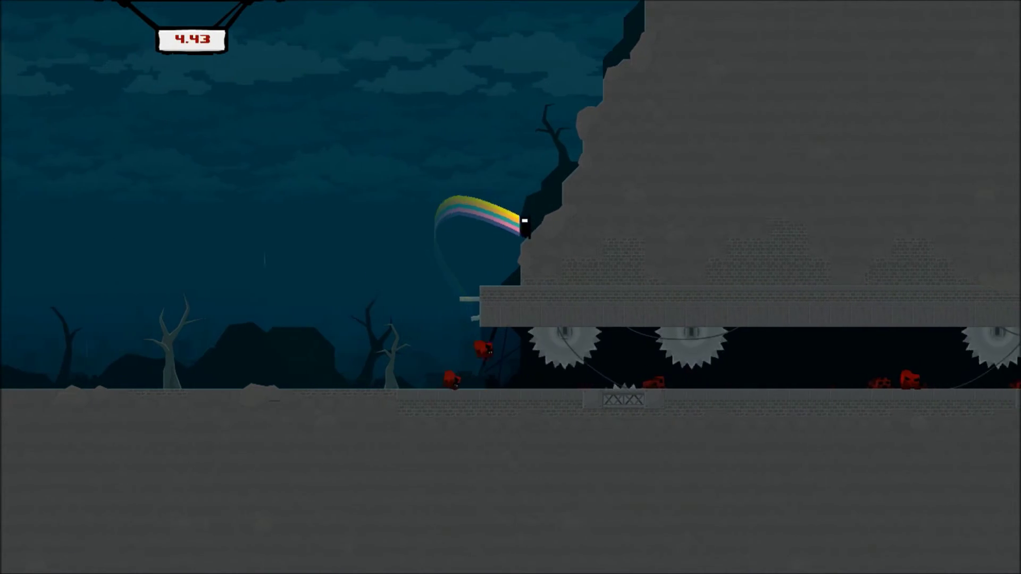
pyautogui.press('space')
pyautogui.press('space')
pyautogui.press('space')
pyautogui.press('space')
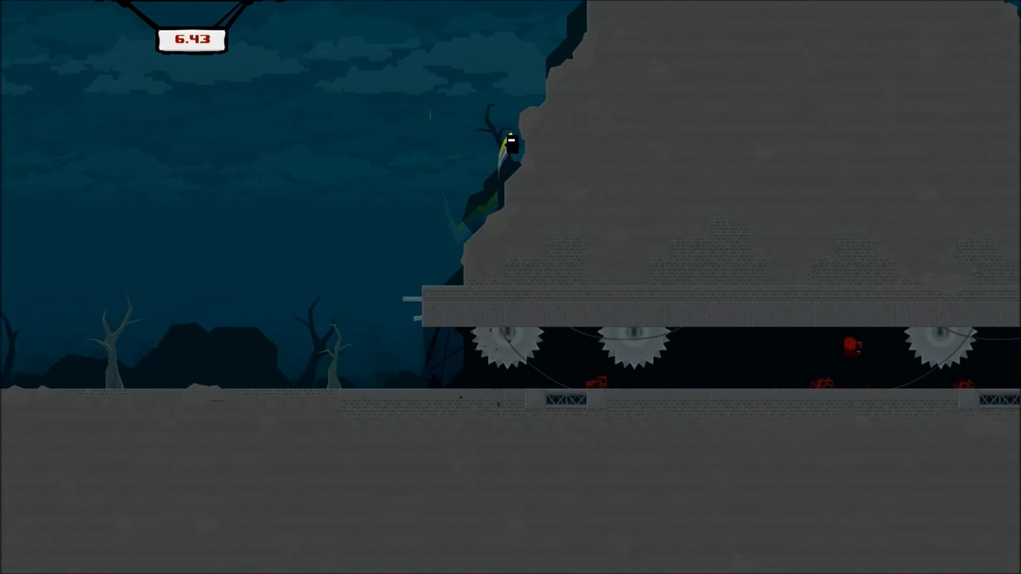
pyautogui.press('space')
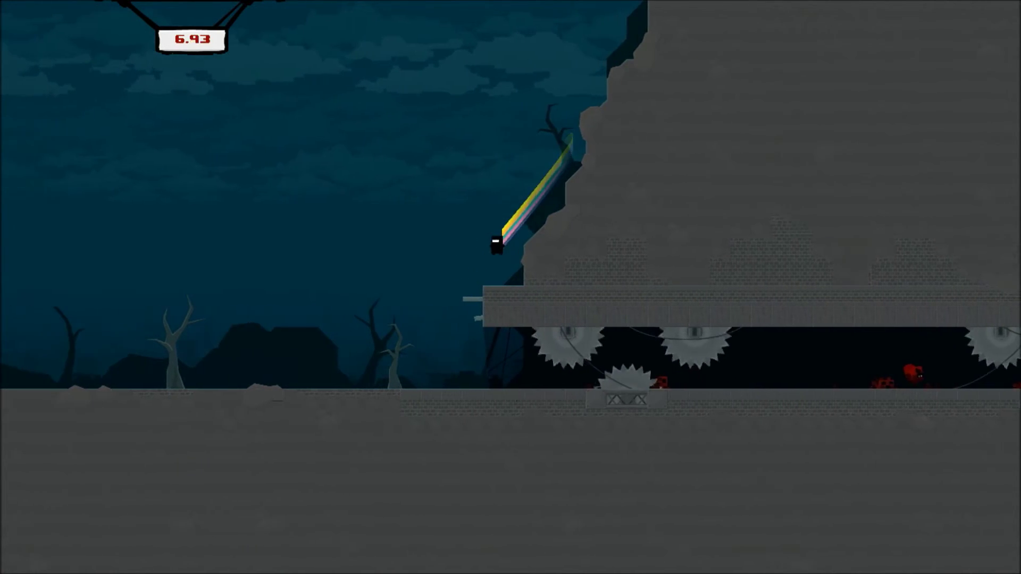
# Step: Drop left, push right under the saws, then jump the ledge and wall-jump the cliff
pyautogui.press('Left')
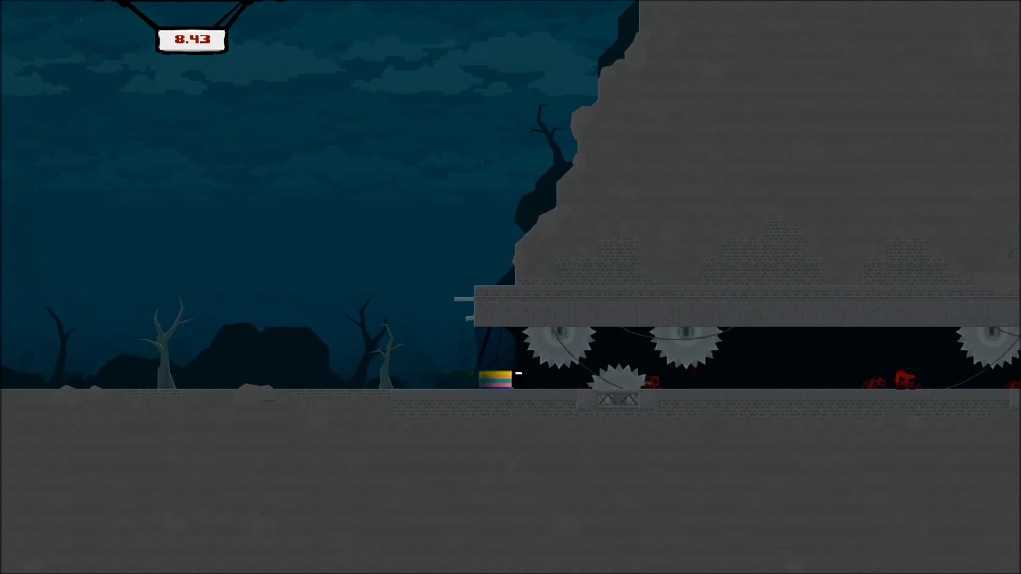
pyautogui.press('Right')
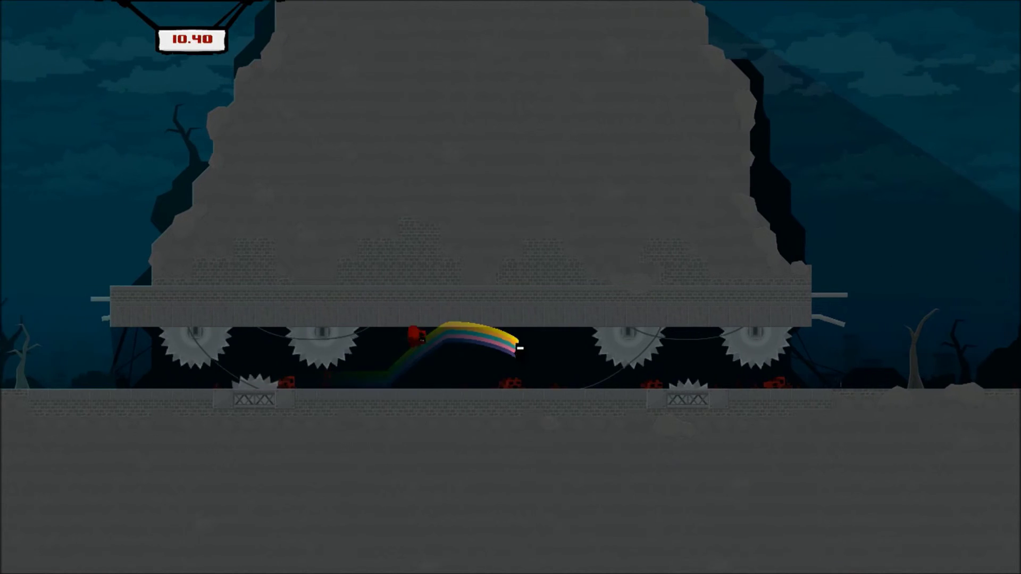
pyautogui.press('Right')
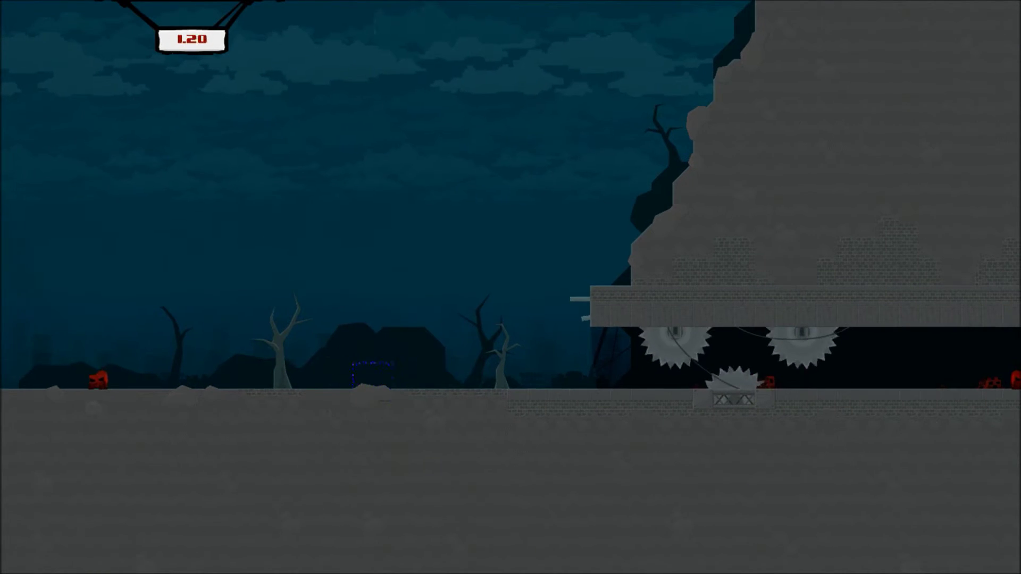
pyautogui.press('Right')
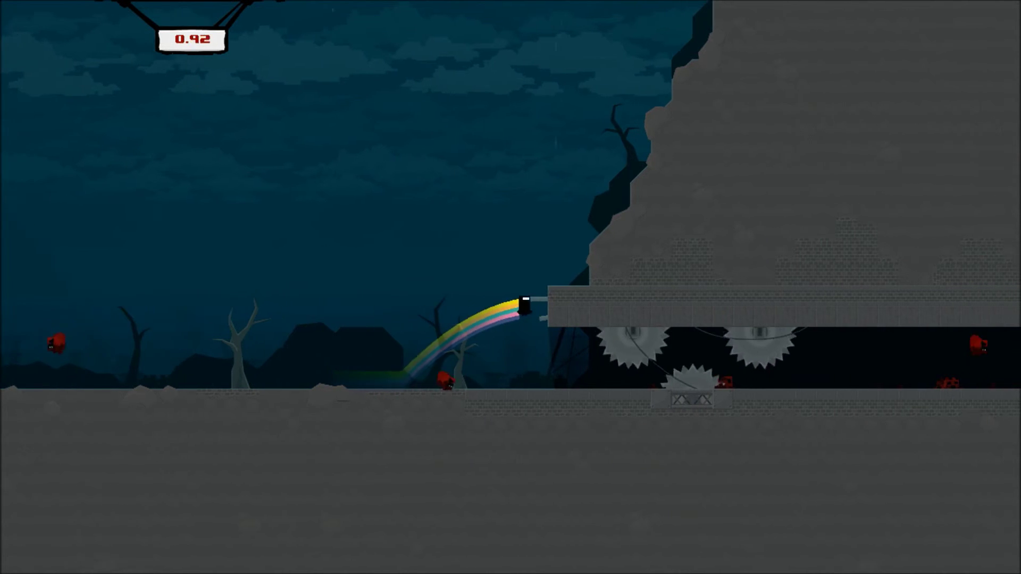
pyautogui.press('space')
pyautogui.press('space')
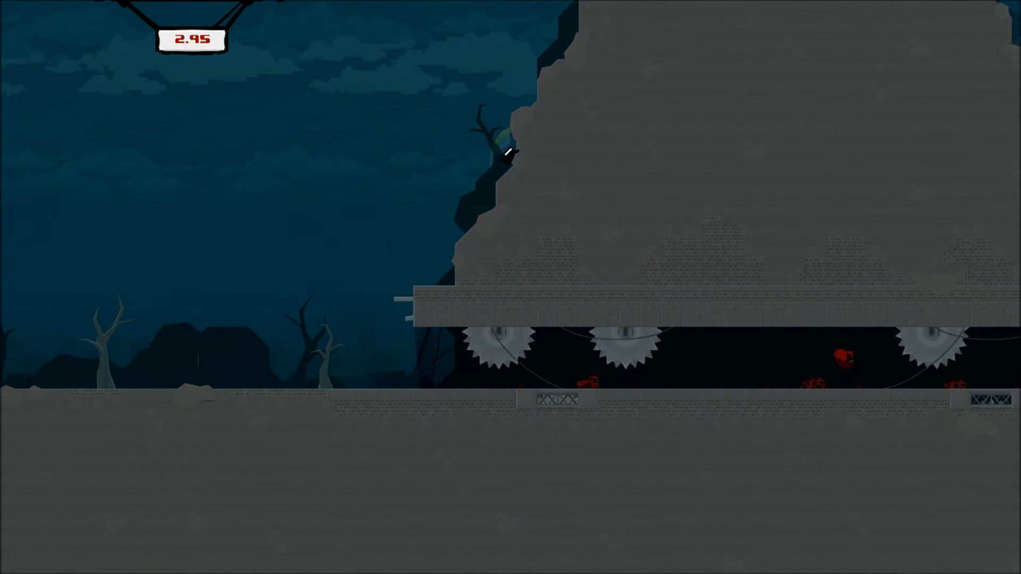
pyautogui.press('space')
# Step: Wall-jump off the cliff and weave left and right beneath the saws
pyautogui.press('Left')
pyautogui.press('Right')
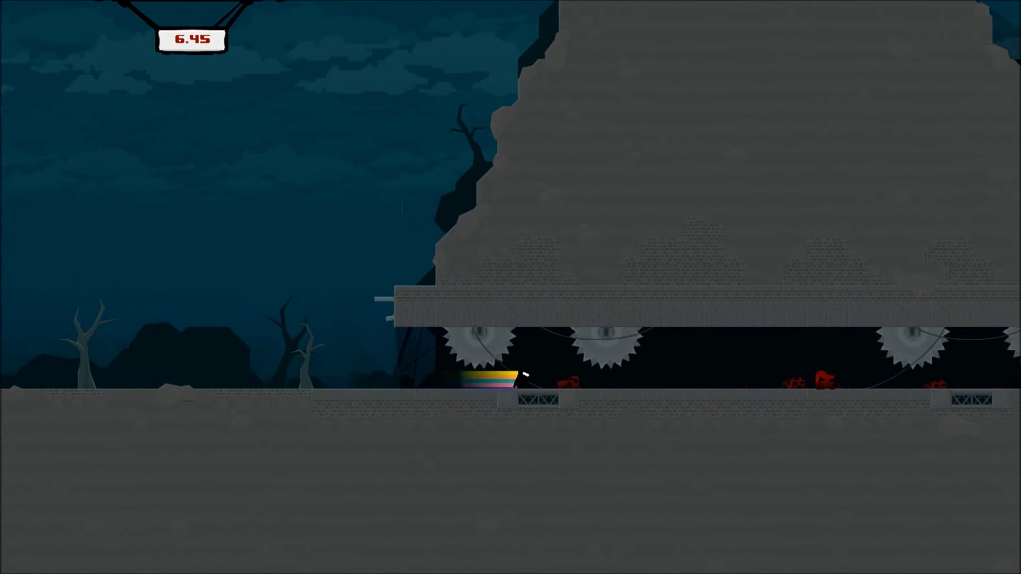
pyautogui.press('Right')
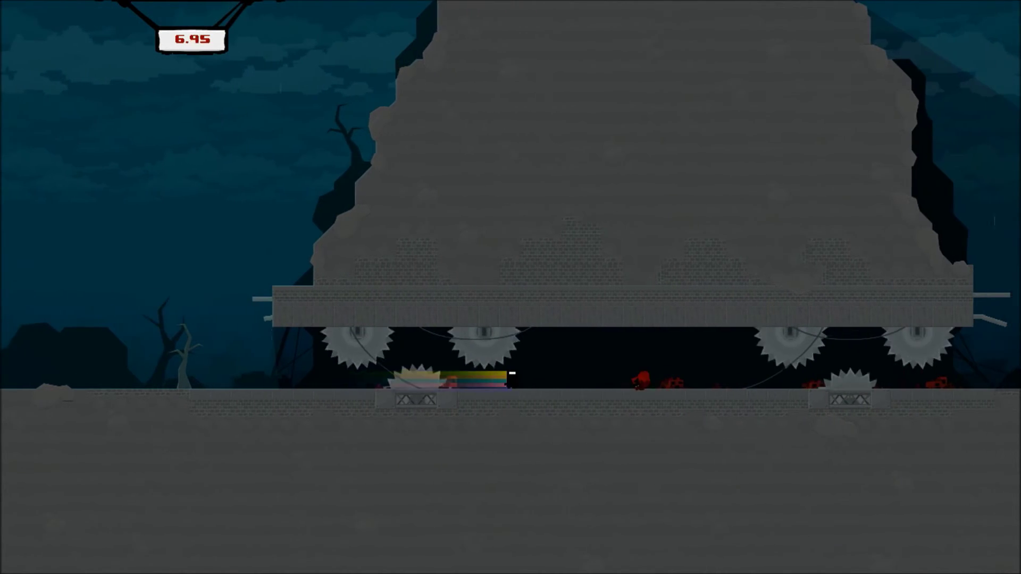
pyautogui.press('space')
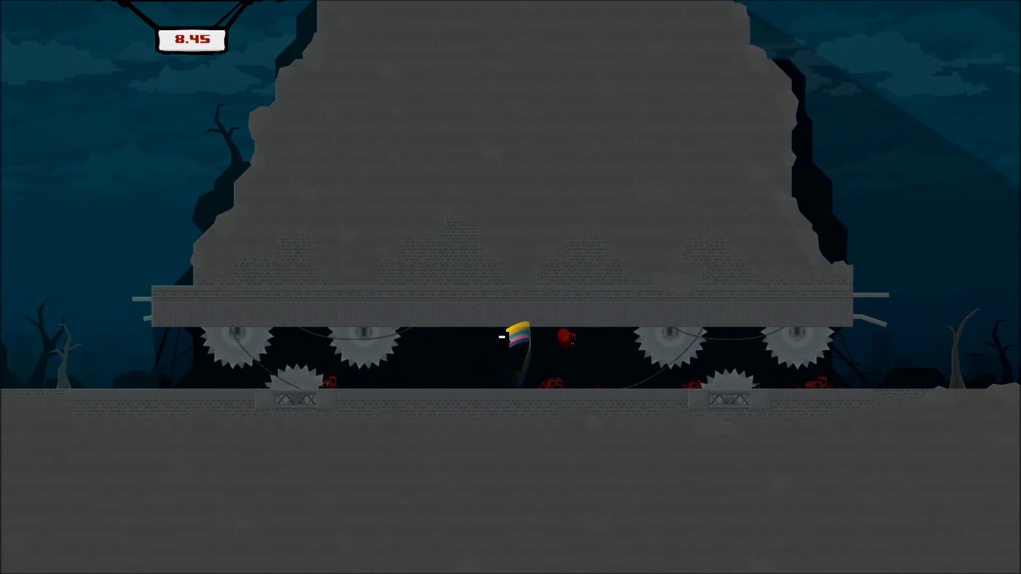
pyautogui.press('Left')
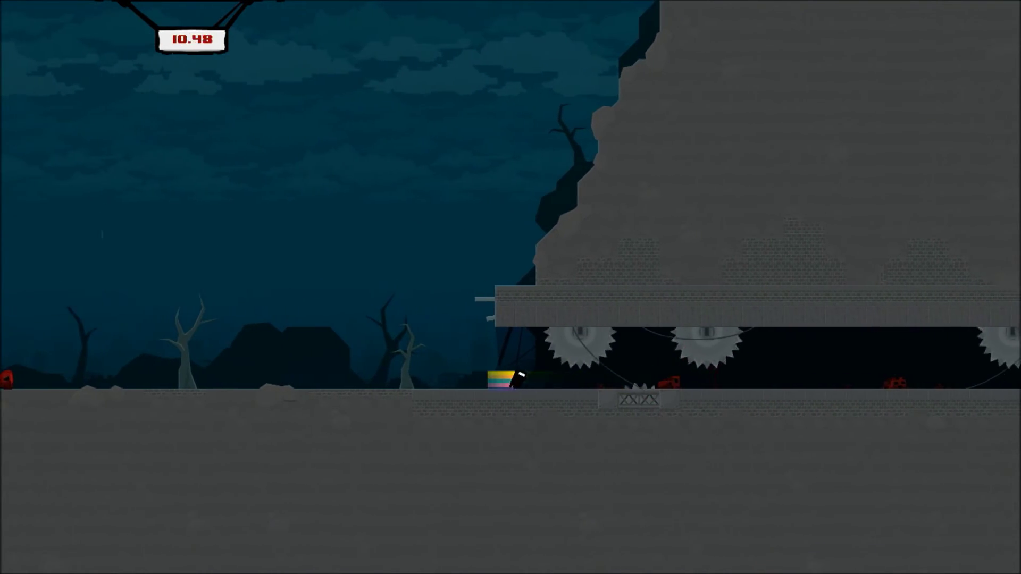
pyautogui.press('Right')
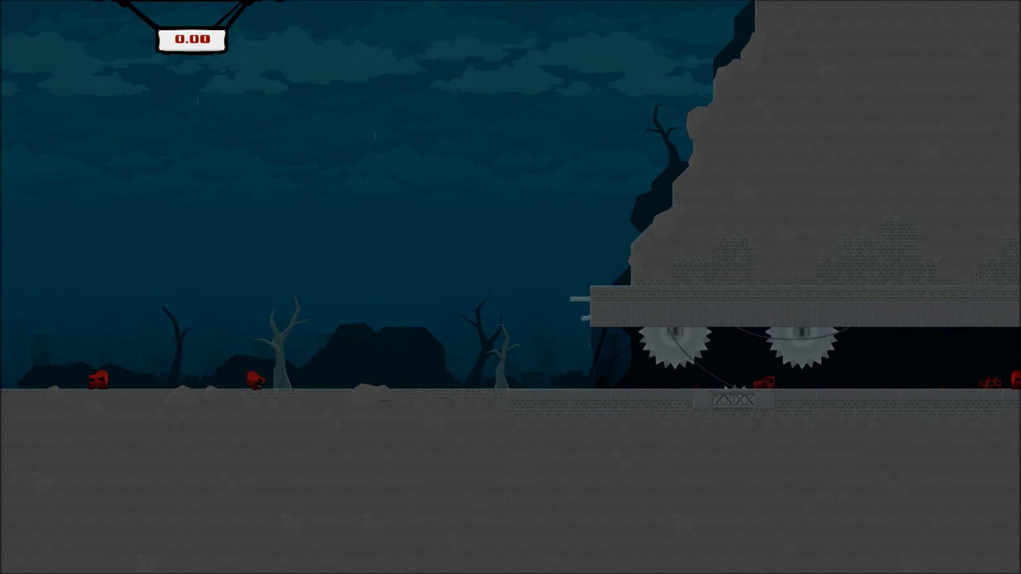
# Step: Run right under the saw blades again on the restarted attempts
pyautogui.press('Right')
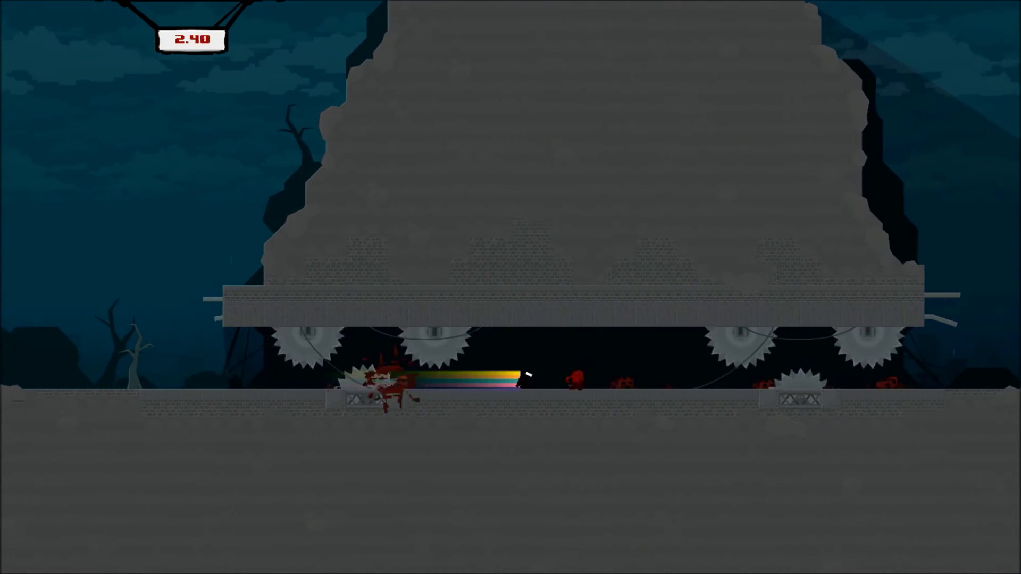
pyautogui.press('Right')
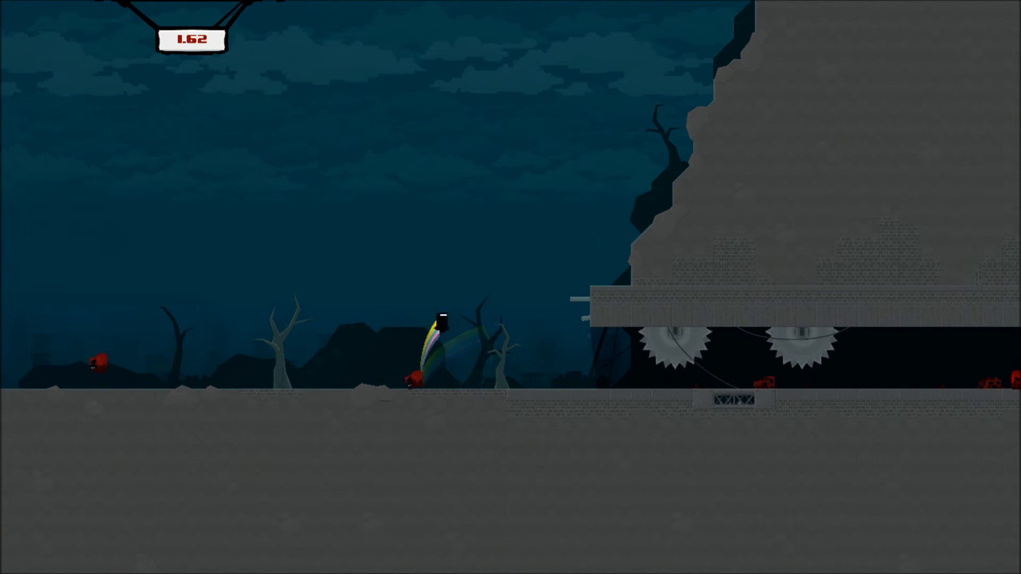
pyautogui.press('Right')
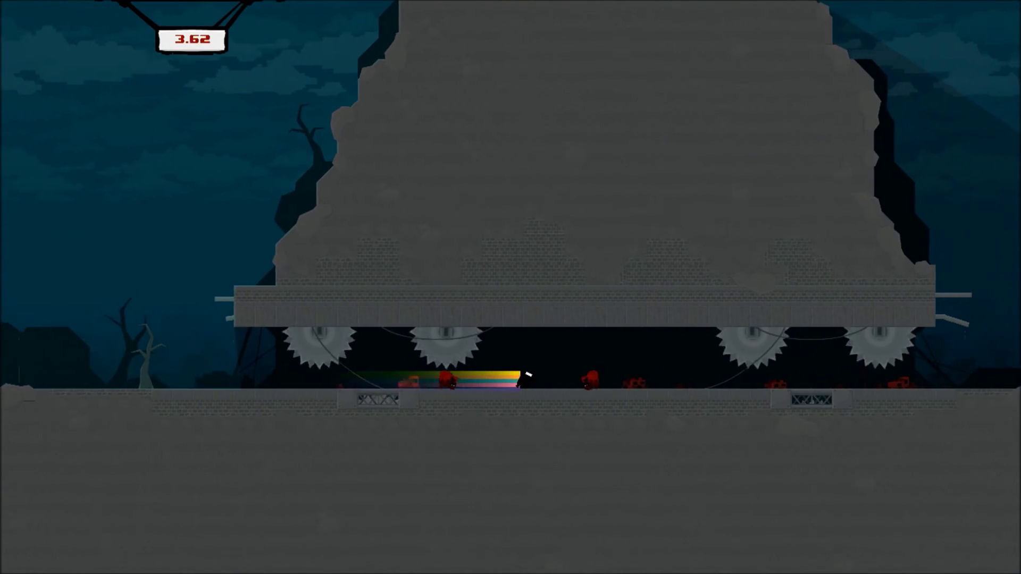
pyautogui.press('Right')
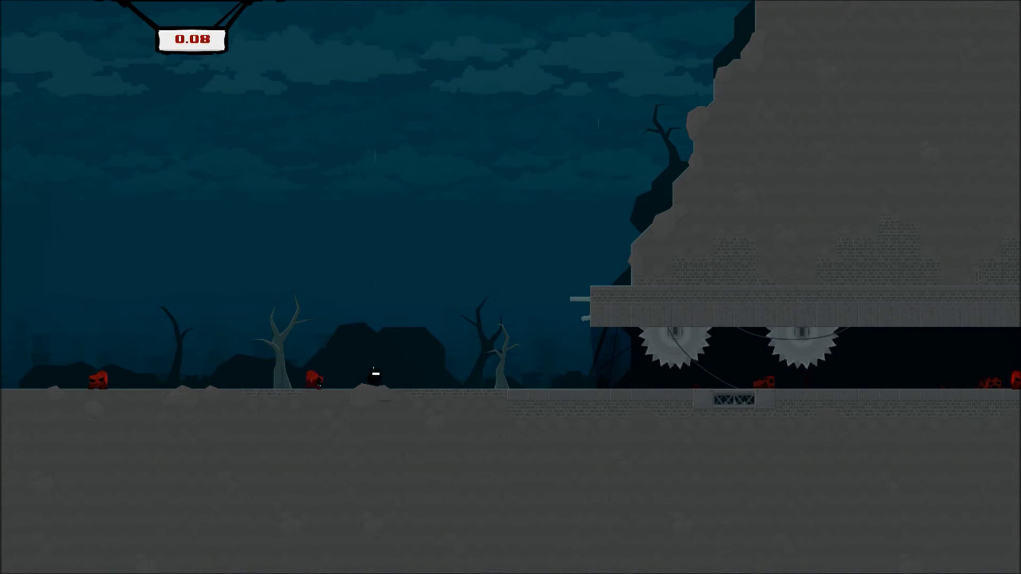
pyautogui.press('Right')
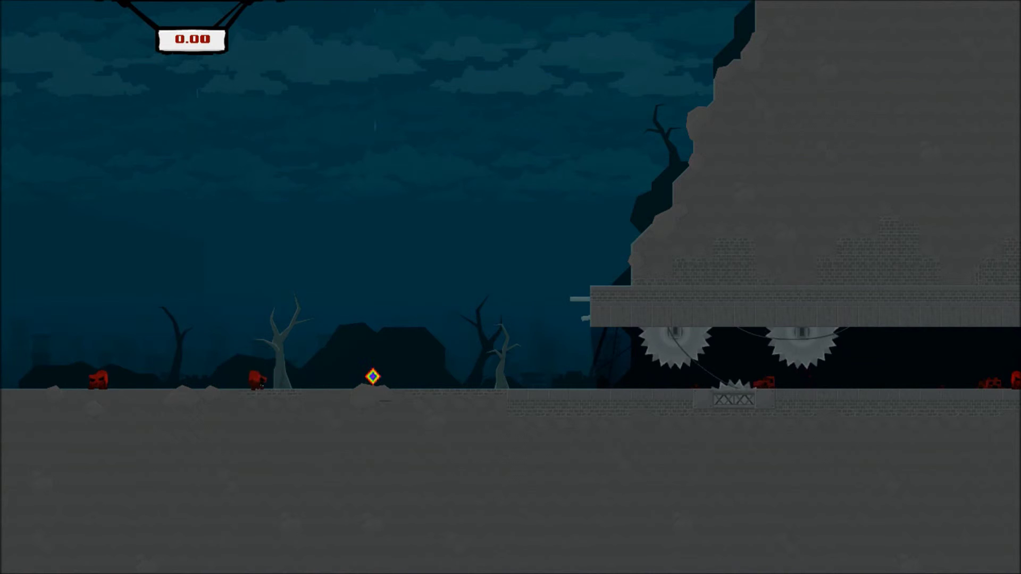
# Step: Climb the cliff face and wall-jump back left toward the ground
pyautogui.press('Right')
pyautogui.press('space')
pyautogui.press('space')
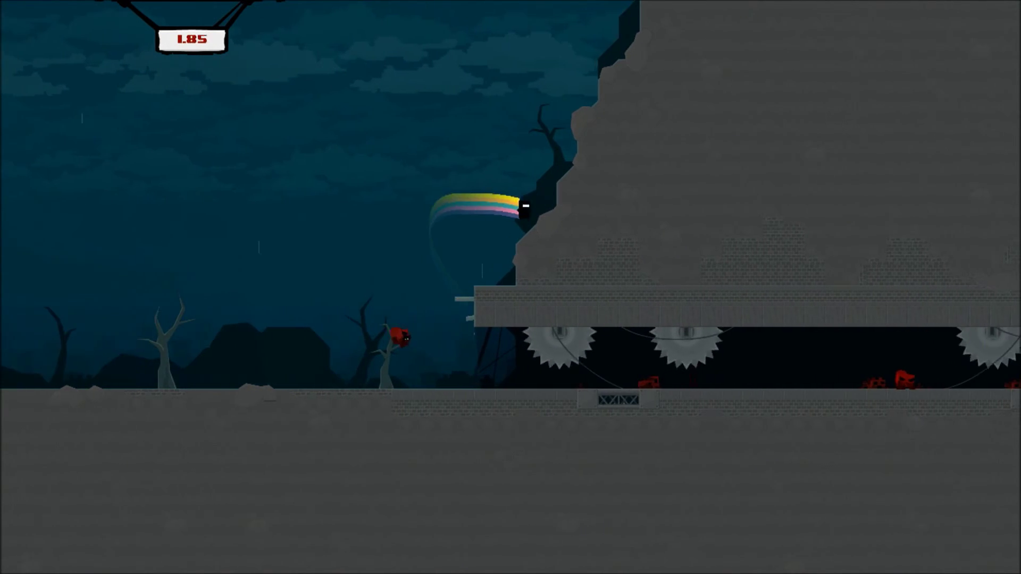
pyautogui.press('space')
pyautogui.press('Left')
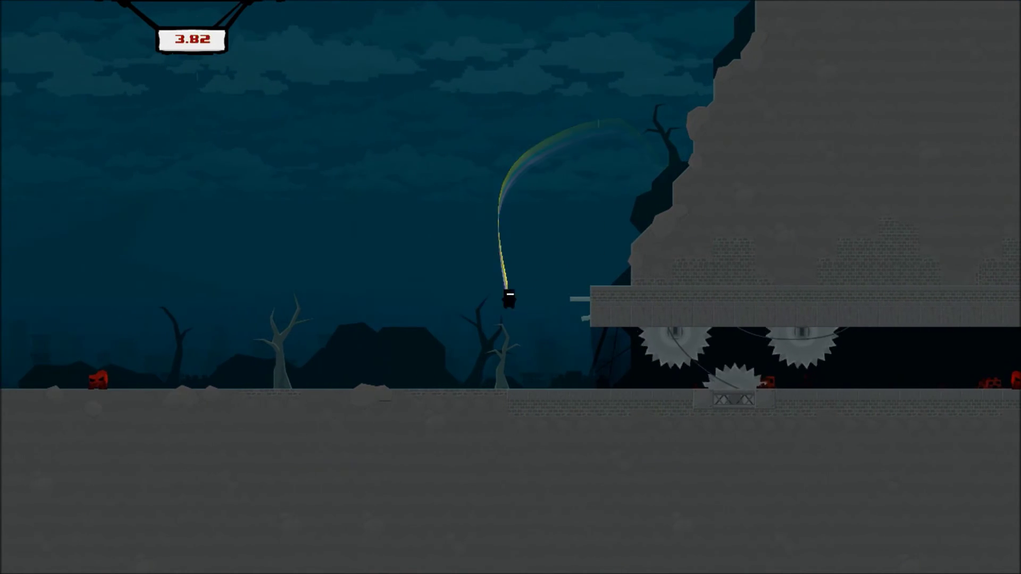
# Step: Run right under the saw platform, jumping past the blades
pyautogui.press('Right')
pyautogui.press('Right')
pyautogui.press('space')
pyautogui.press('space')
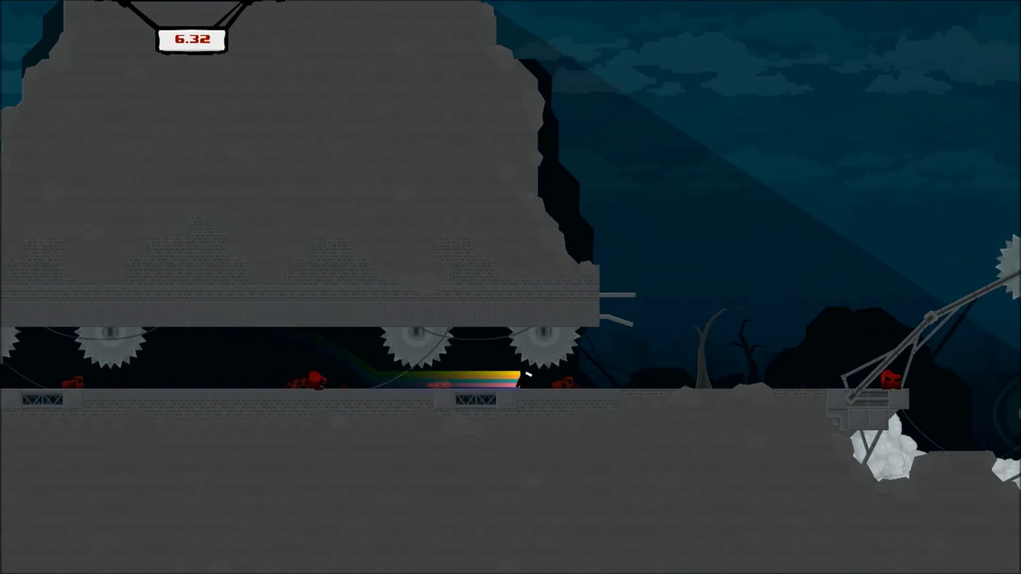
pyautogui.press('Right')
pyautogui.press('space')
pyautogui.press('space')
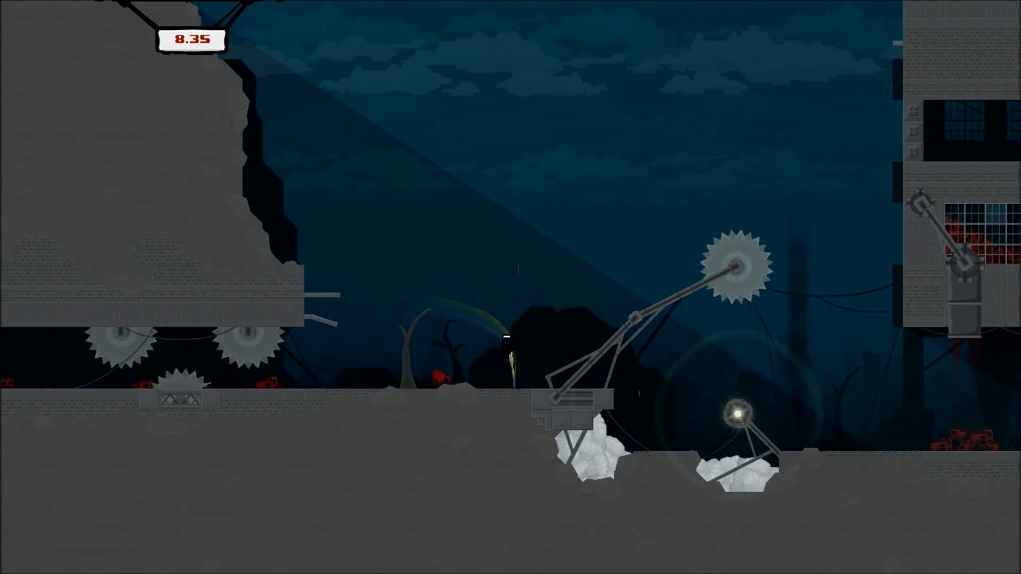
# Step: Climb the cliff again and leap off, running right toward the factory
pyautogui.press('Left')
pyautogui.press('space')
pyautogui.press('space')
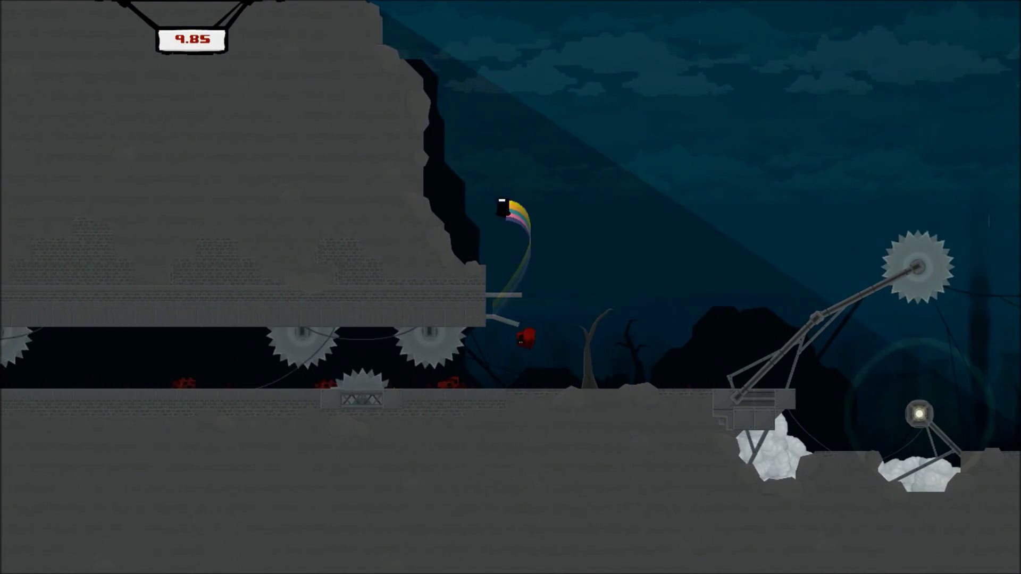
pyautogui.press('space')
pyautogui.press('space')
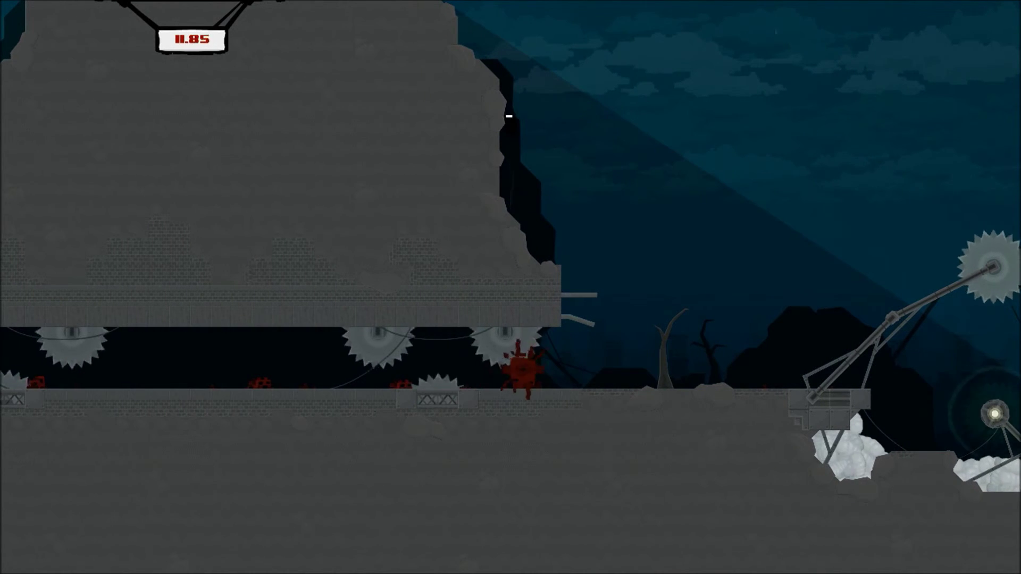
pyautogui.press('space')
pyautogui.press('Right')
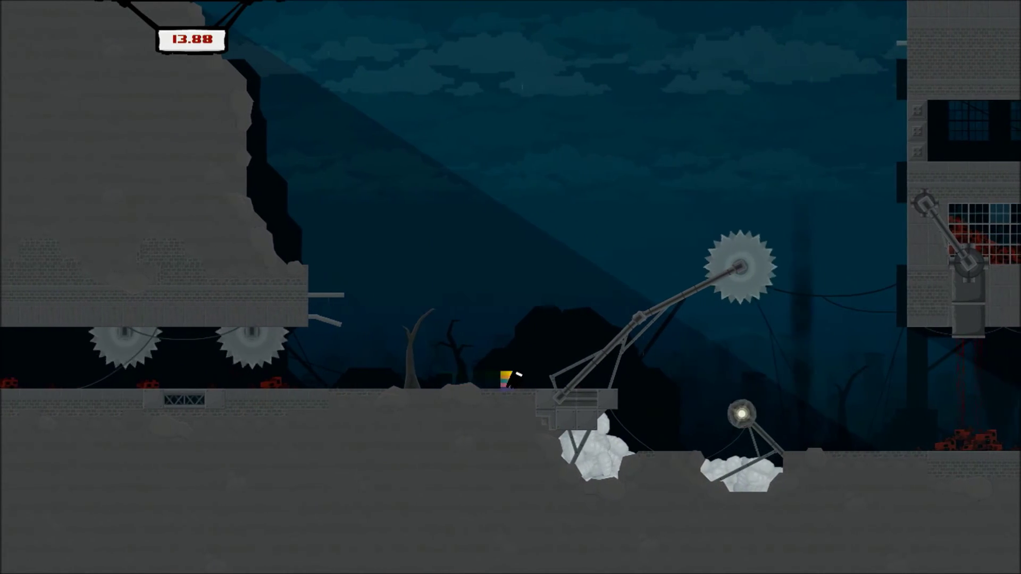
pyautogui.press('Right')
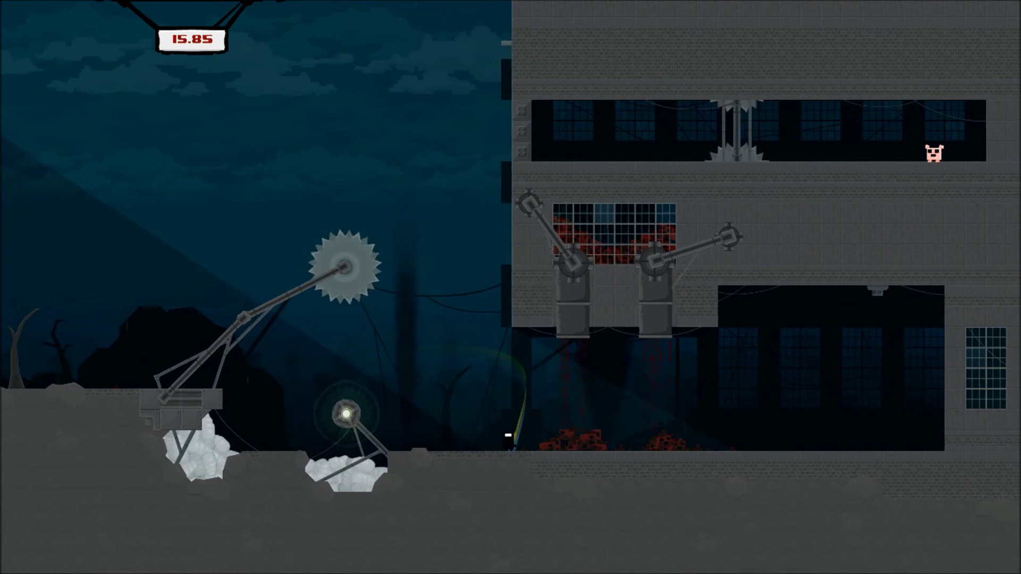
# Step: Enter the building's lower floor and jump around inside it
pyautogui.press('Right')
pyautogui.press('space')
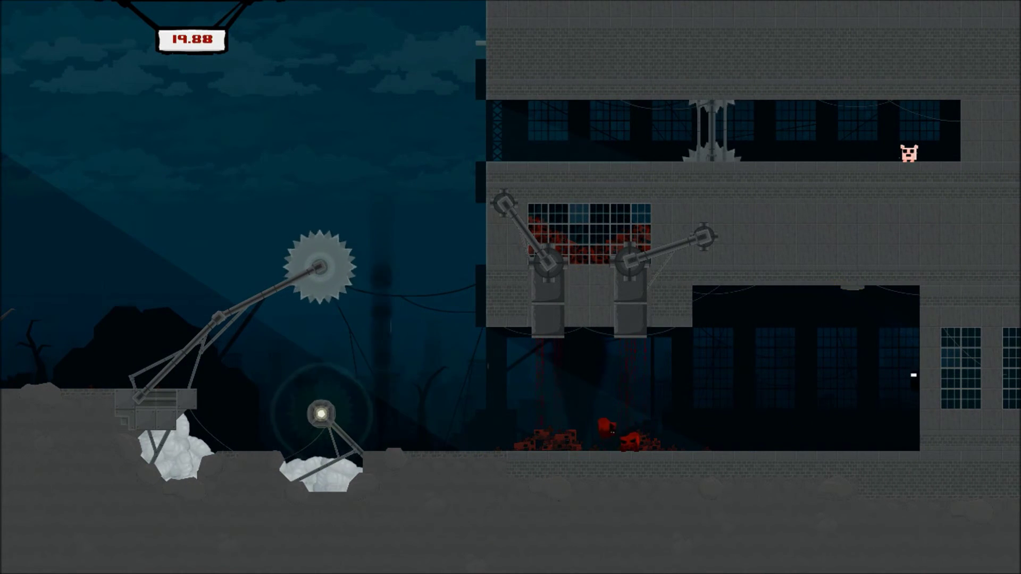
pyautogui.press('space')
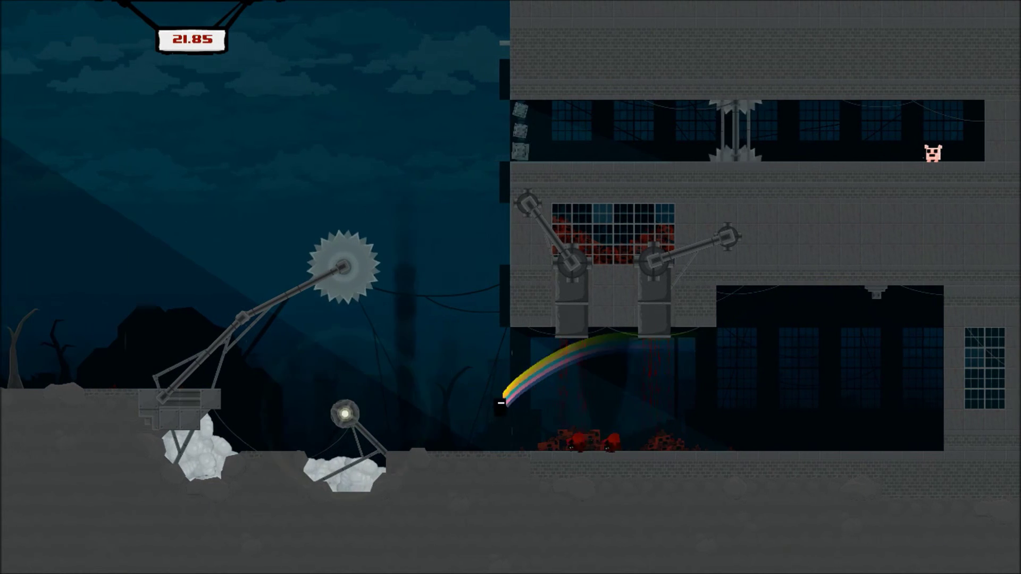
pyautogui.press('Left')
pyautogui.press('space')
pyautogui.press('Right')
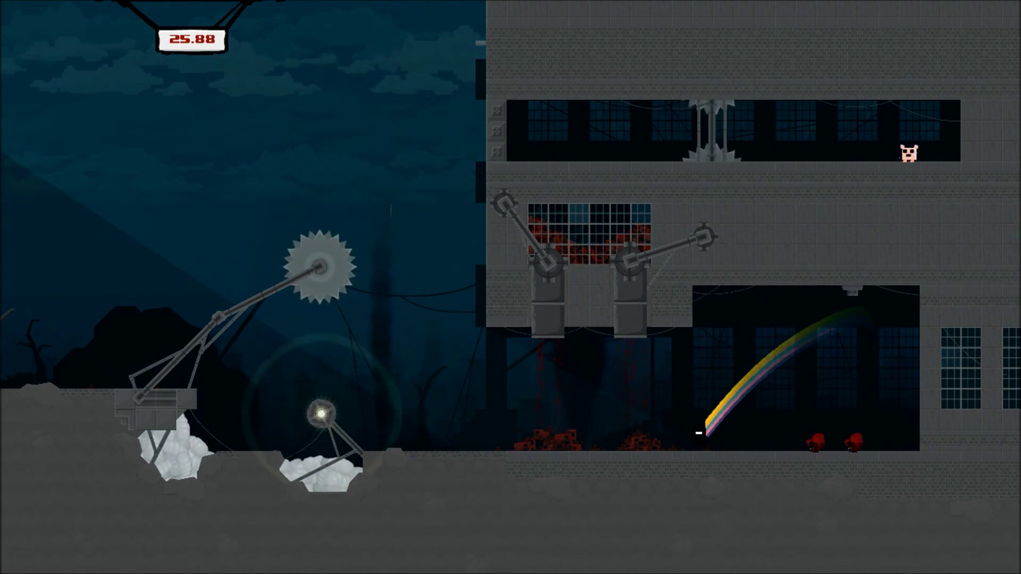
# Step: Jump back out left, wall-jump up the cliff and fly right toward the building
pyautogui.press('Left')
pyautogui.press('space')
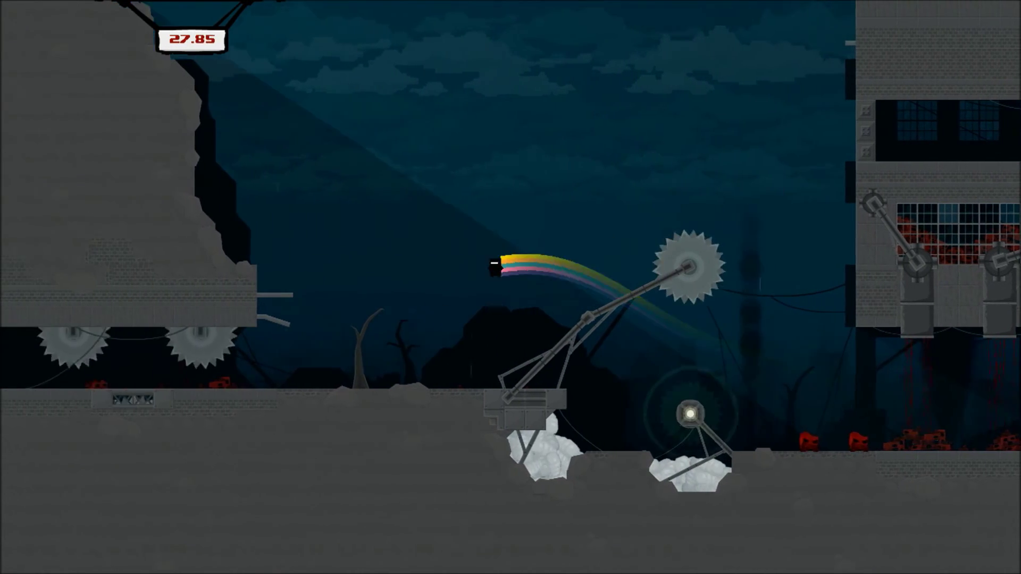
pyautogui.press('space')
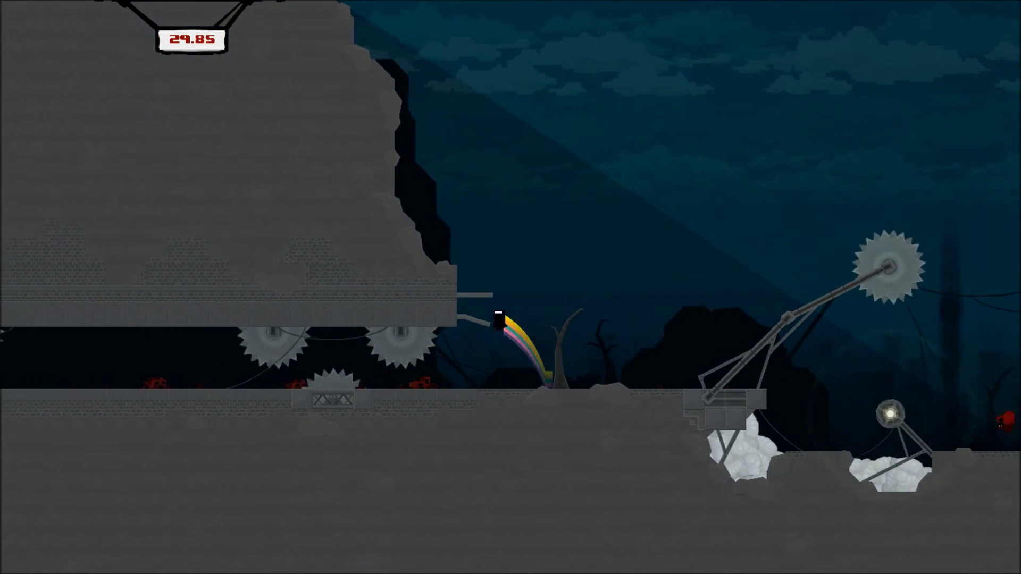
pyautogui.press('Left')
pyautogui.press('space')
pyautogui.press('space')
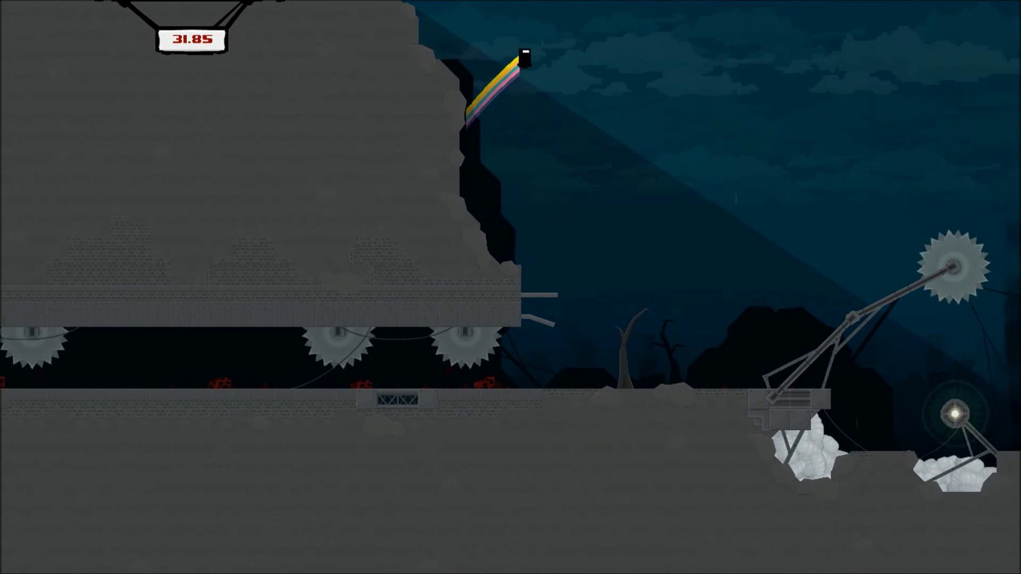
pyautogui.press('Right')
pyautogui.press('Right')
pyautogui.press('space')
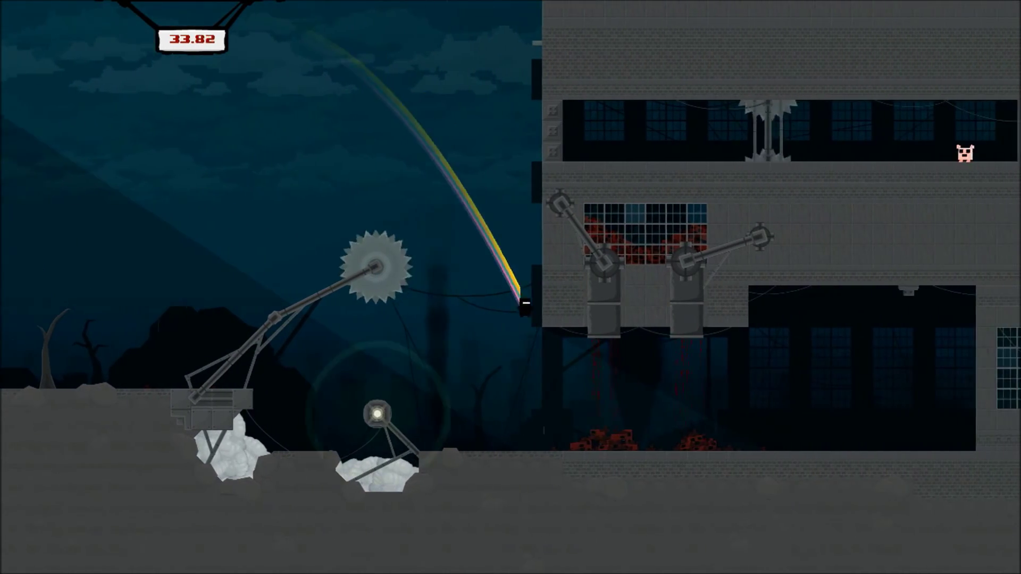
pyautogui.press('Right')
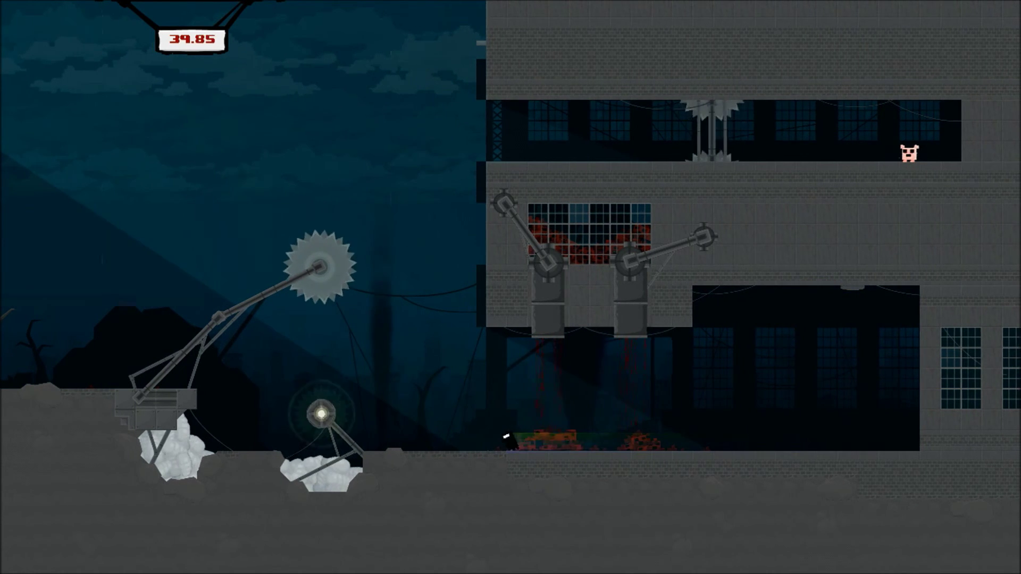
# Step: Maneuver along the lower floor to land beside the building's left wall
pyautogui.press('Left')
pyautogui.press('space')
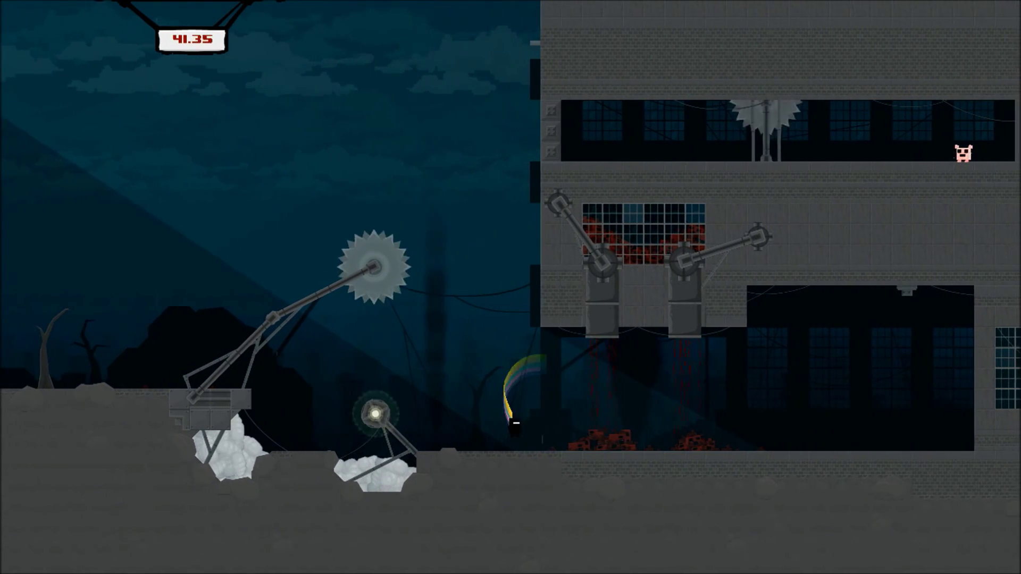
pyautogui.press('Right')
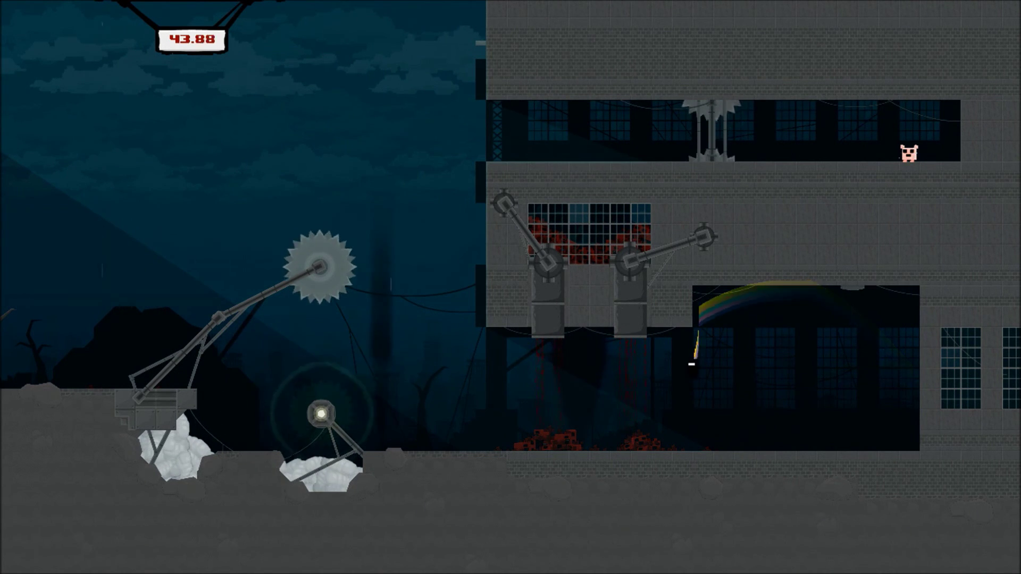
pyautogui.press('space')
pyautogui.press('Left')
pyautogui.press('Right')
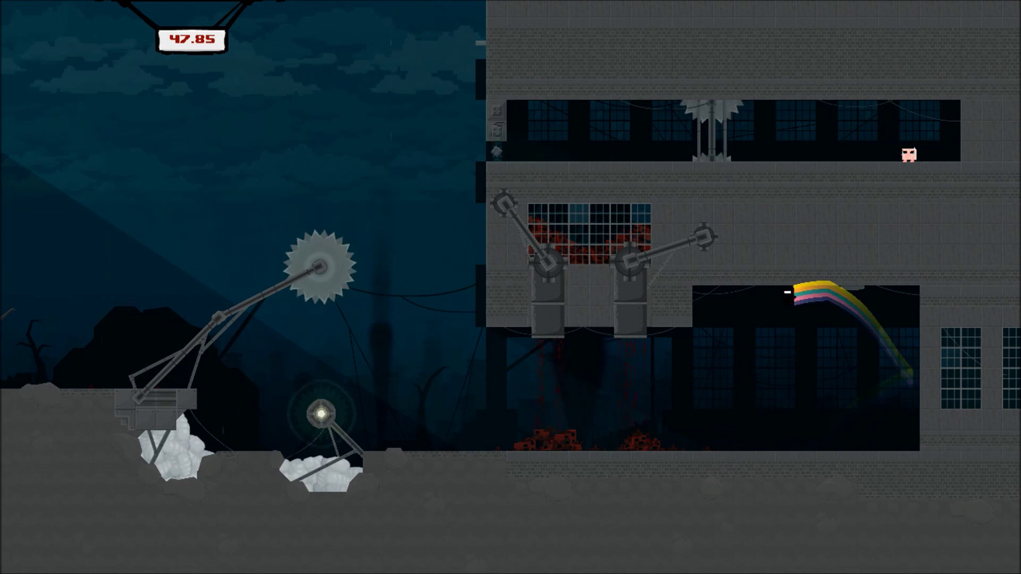
# Step: Wall-jump up the building's left wall and run the upper corridor to Bandage Girl
pyautogui.press('space')
pyautogui.press('Left')
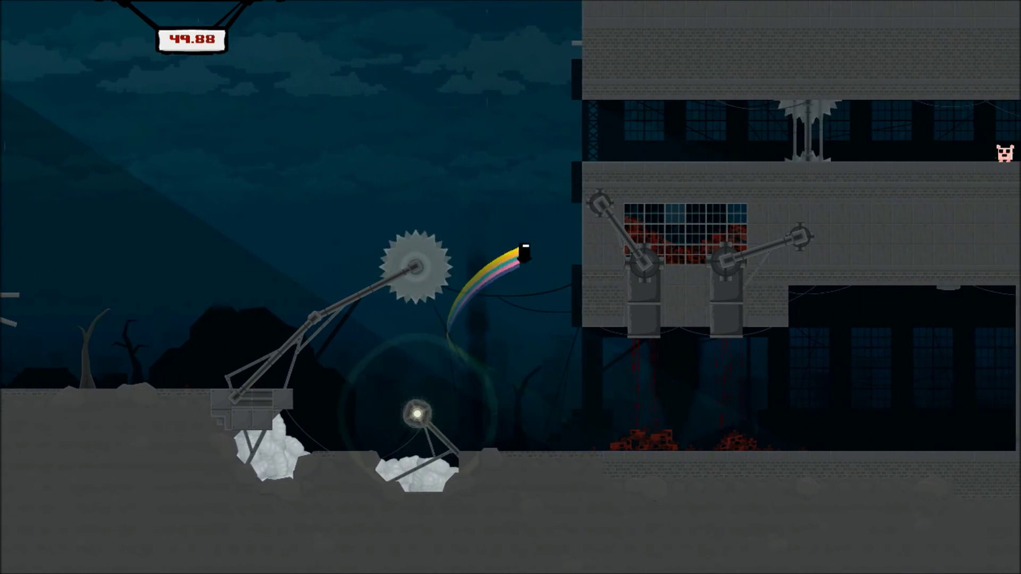
pyautogui.press('space')
pyautogui.press('Right')
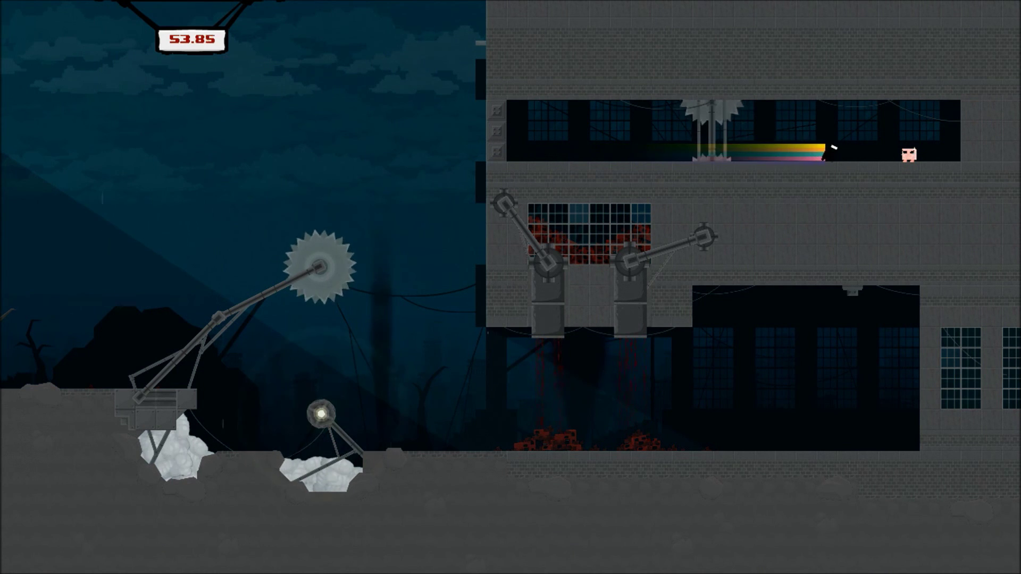
pyautogui.press('Right')
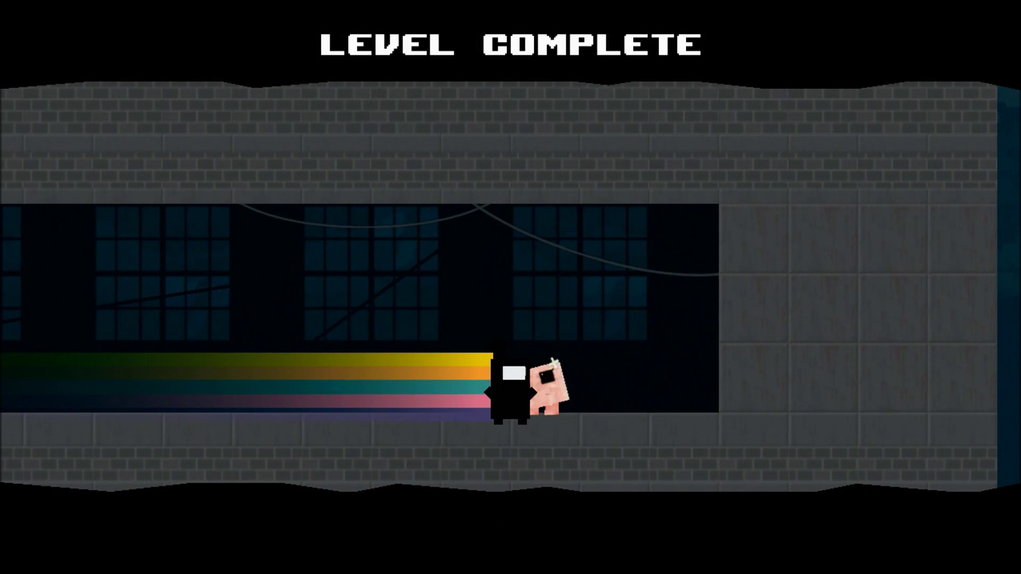